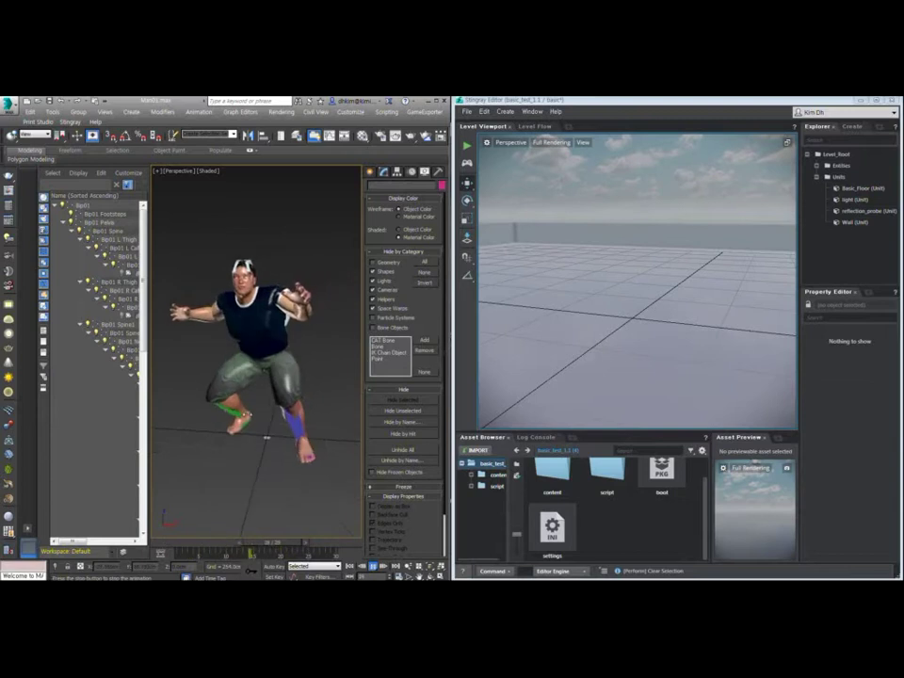
Examine the biped skeleton beneath the character mesh and the bone hierarchy in the scene explorer.
click(392, 264)
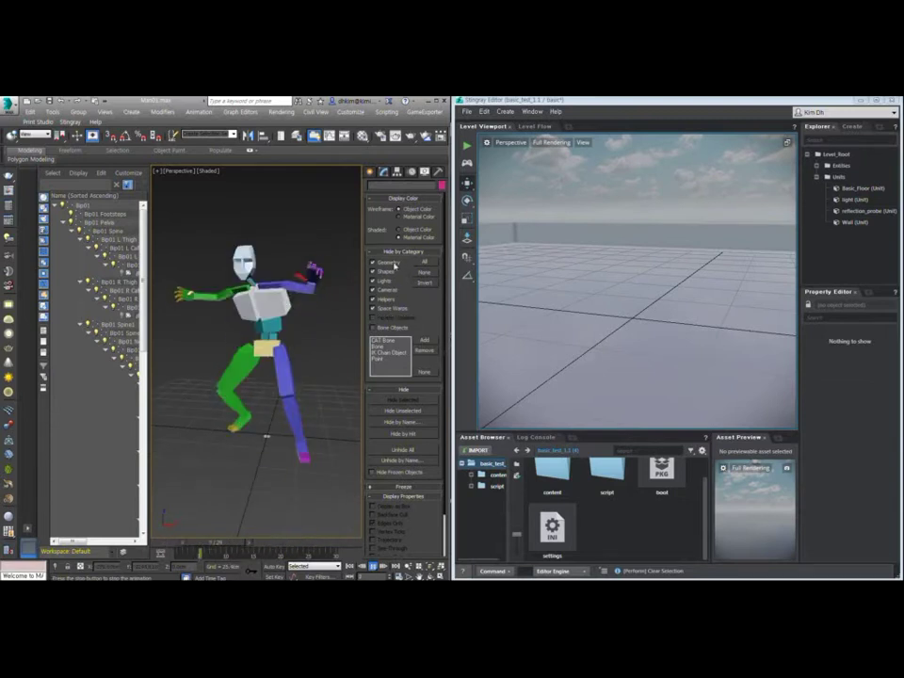
click(393, 264)
drag(174, 367, 264, 358)
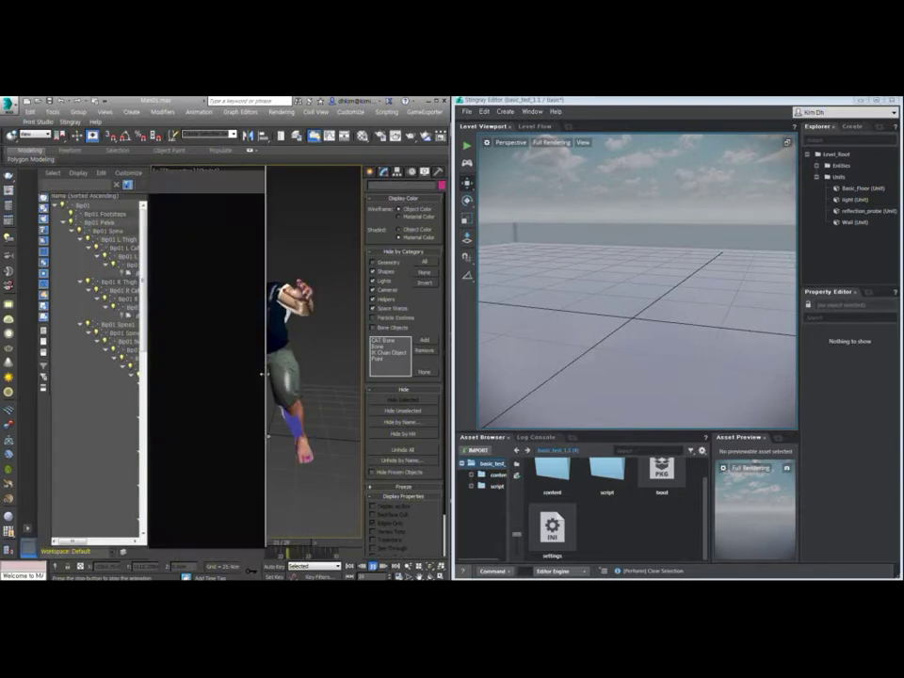
scroll(175, 287, down, 3)
scroll(175, 287, up, 3)
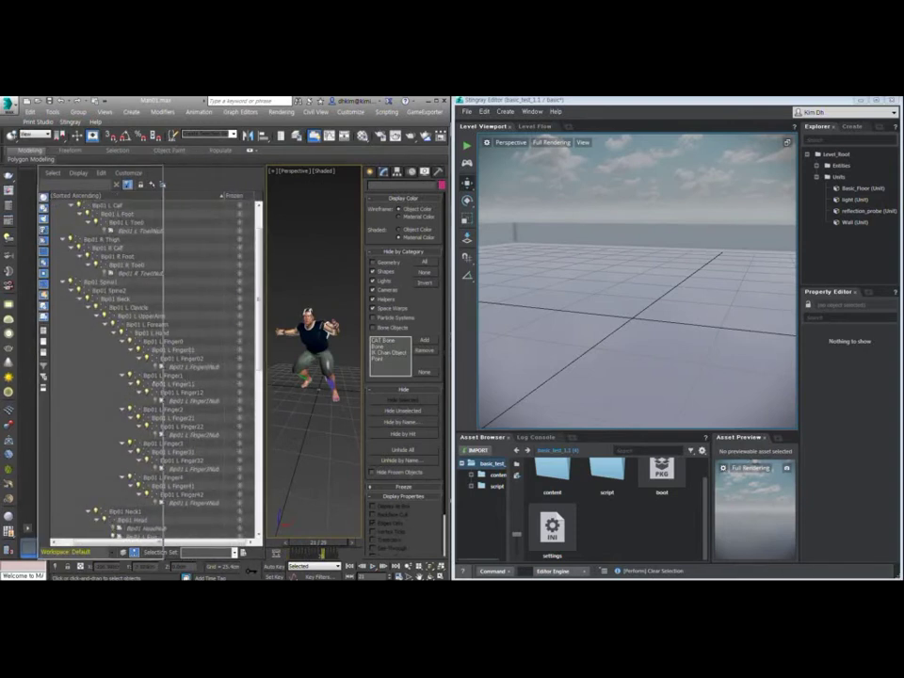
drag(263, 389, 123, 396)
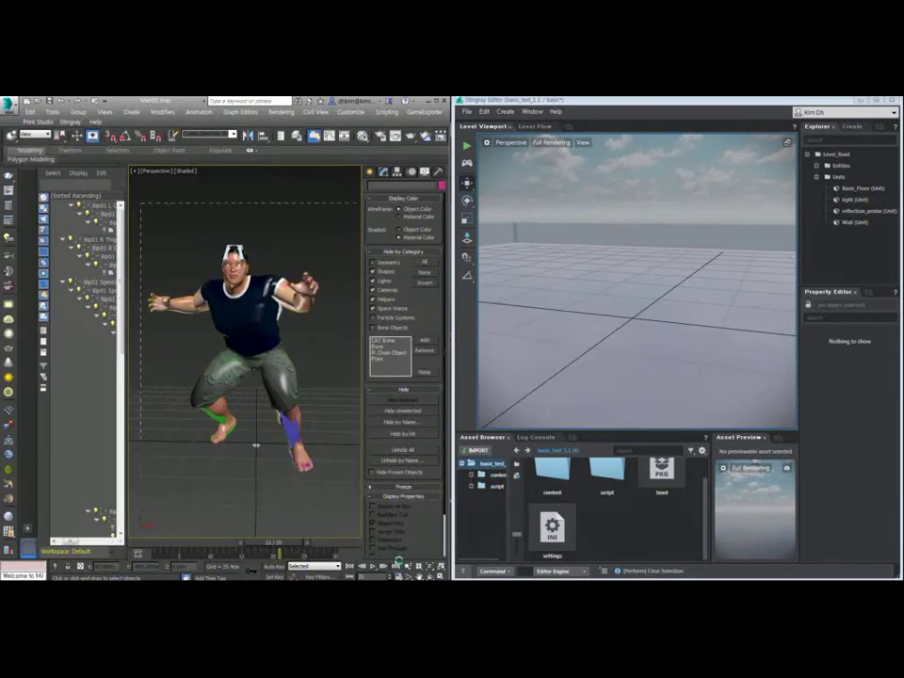
Select all scene objects and set up a Game Exporter animation clip named biped, frames 1 to 30, with file name biped.
key(ctrl+a)
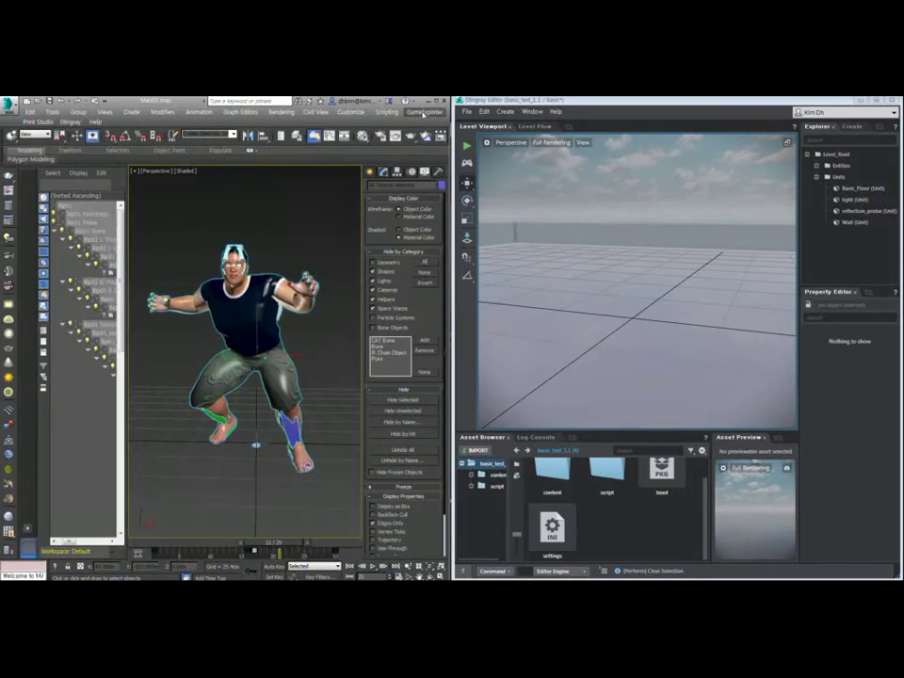
click(423, 111)
click(434, 123)
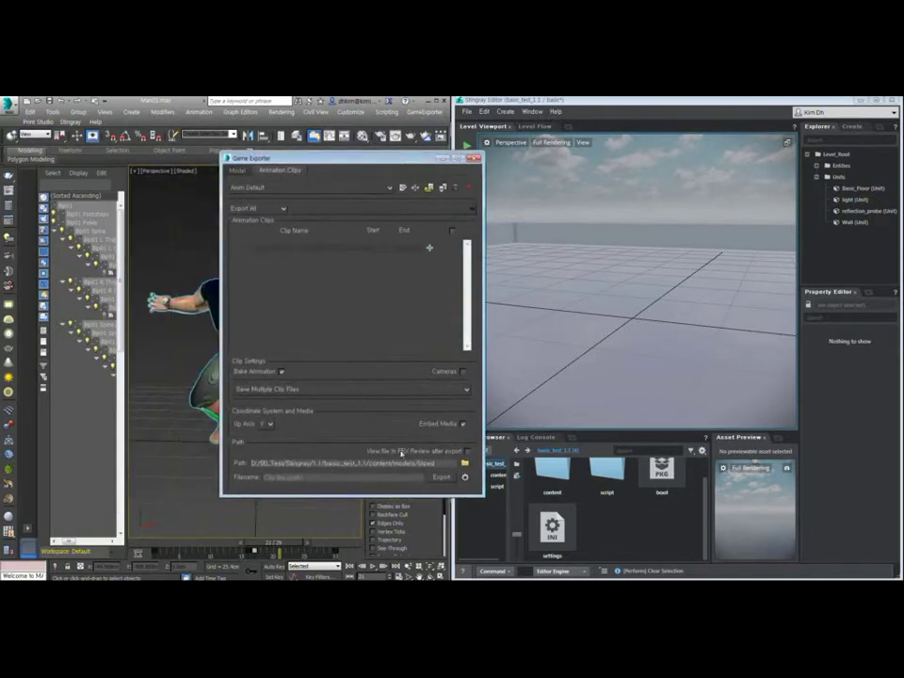
click(428, 249)
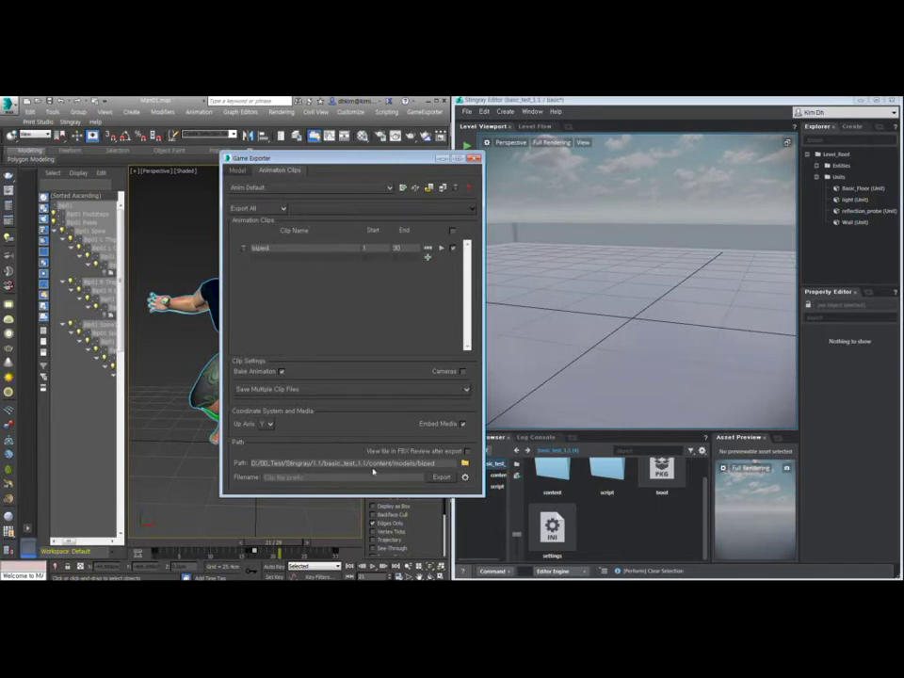
click(372, 476)
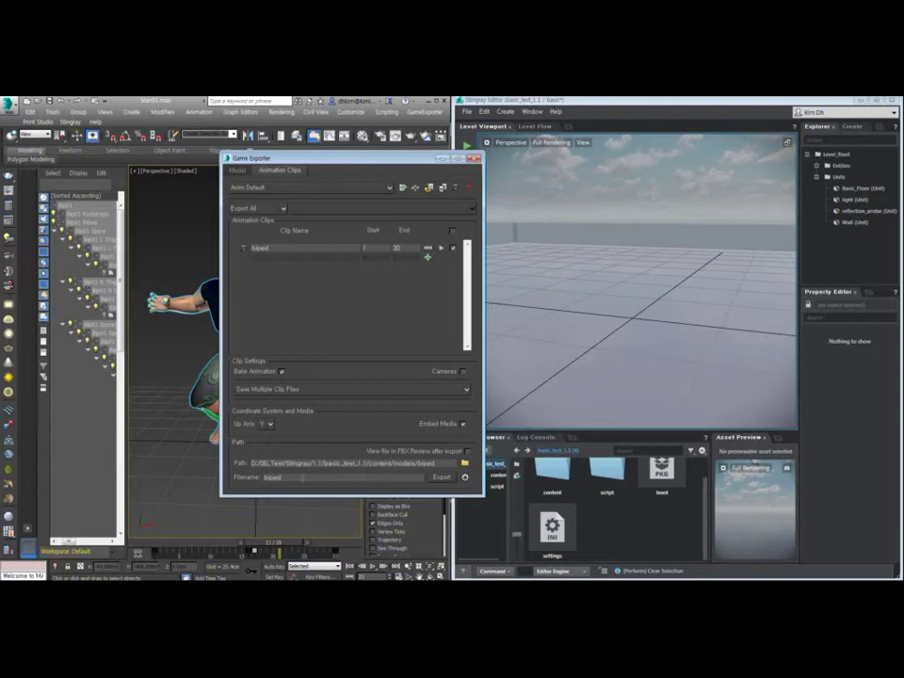
Enable Edit Animation Advanced Settings in the FBX export options and check the file format and bake animation settings.
click(465, 478)
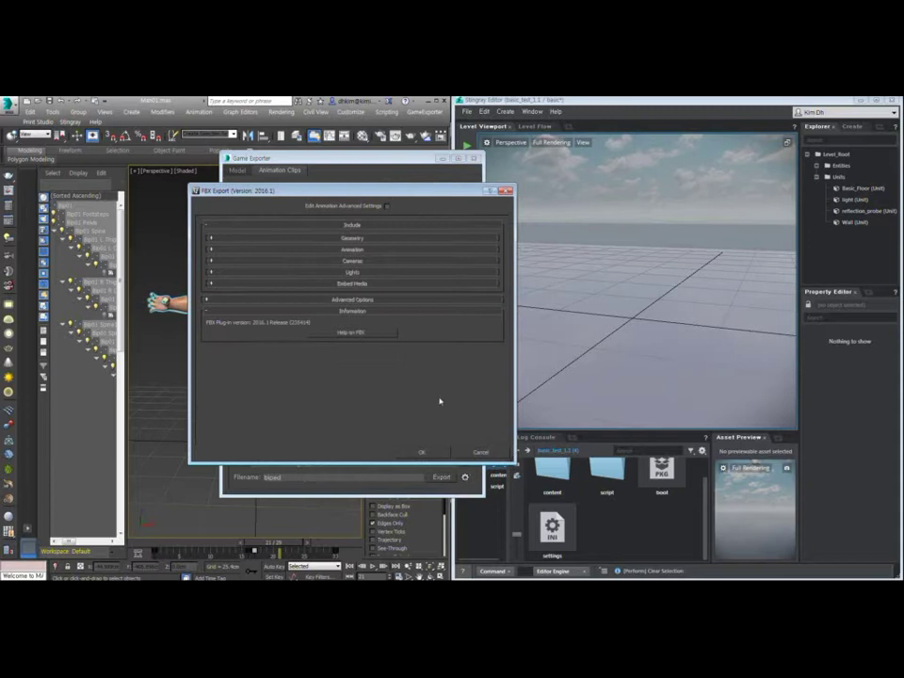
click(387, 206)
click(205, 299)
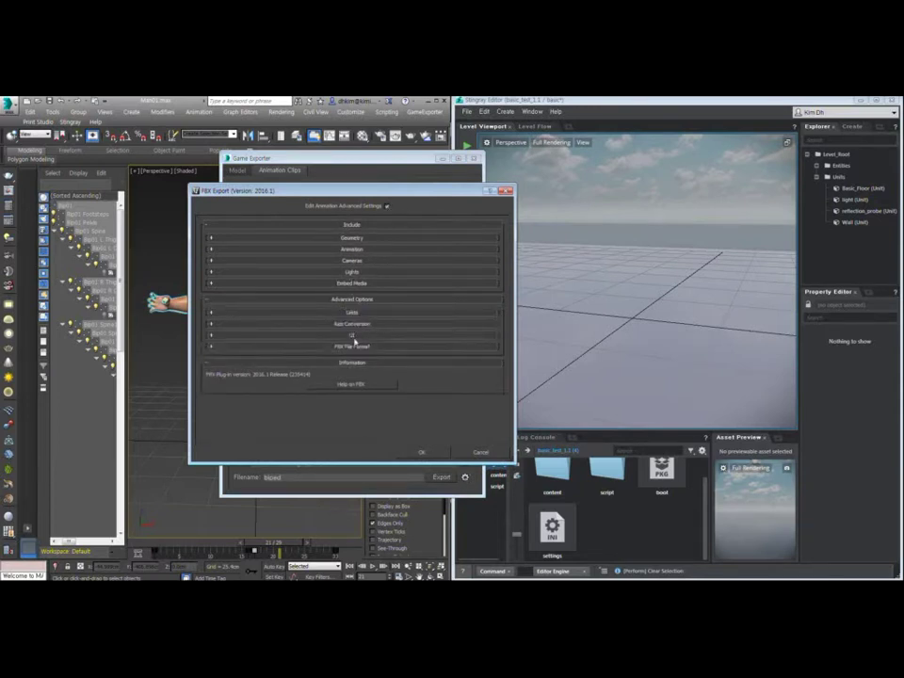
click(248, 348)
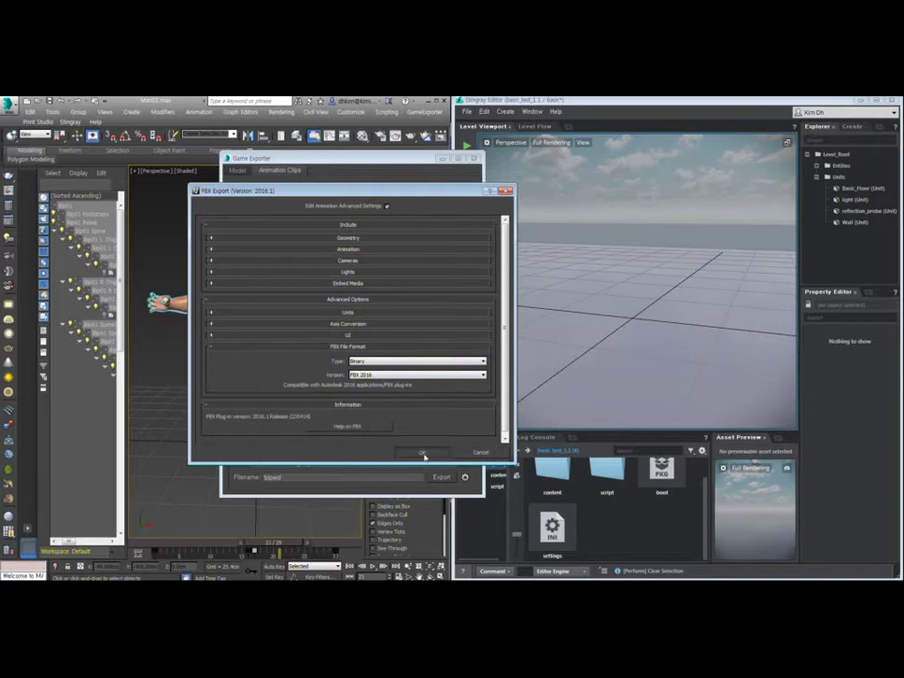
click(212, 249)
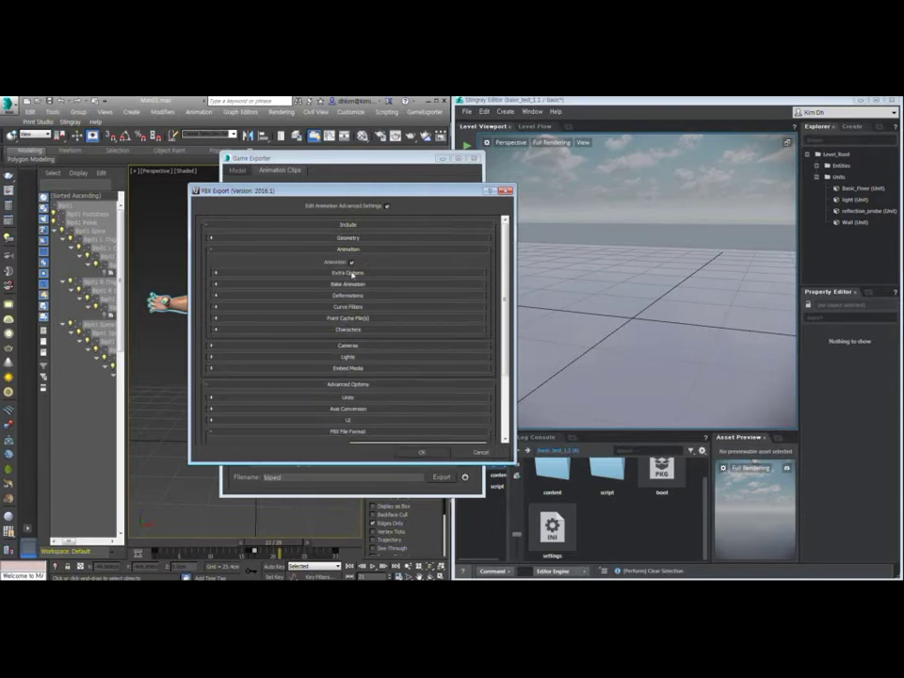
click(215, 283)
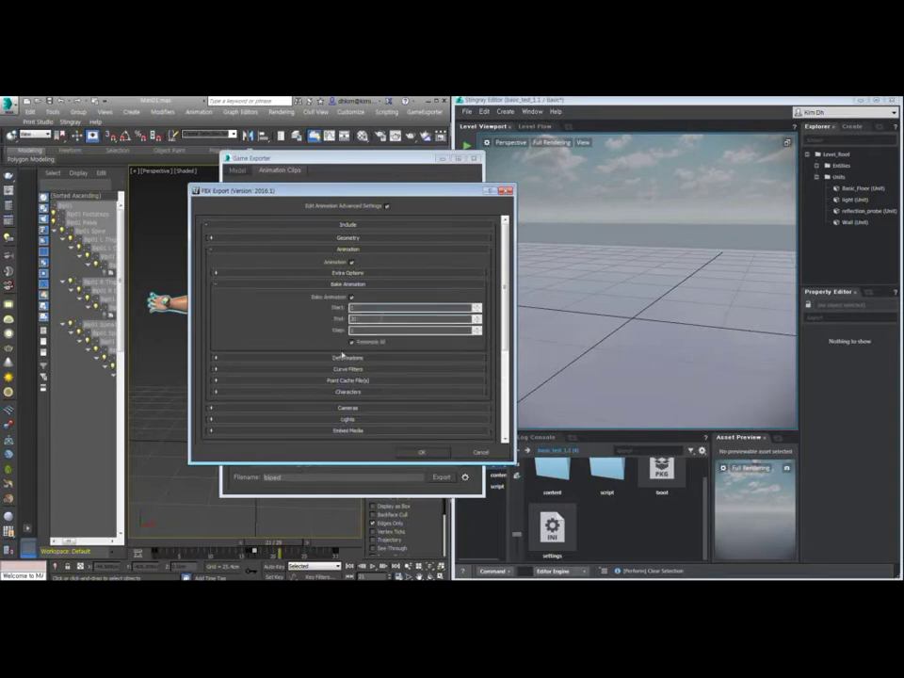
click(421, 454)
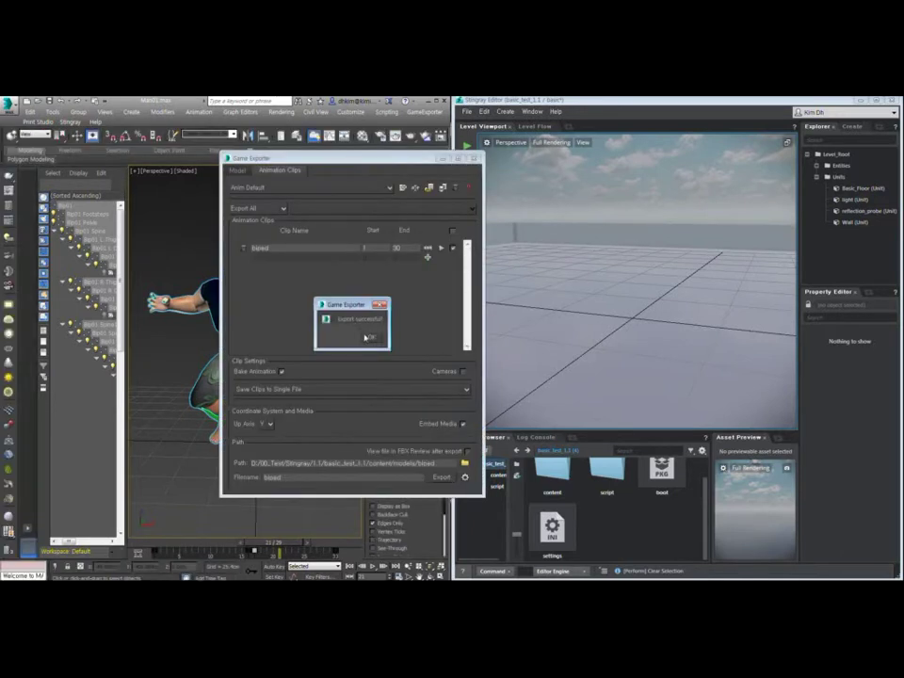
Export the animation with Save Clips to Single File and close the Game Exporter.
click(367, 337)
drag(389, 162, 255, 182)
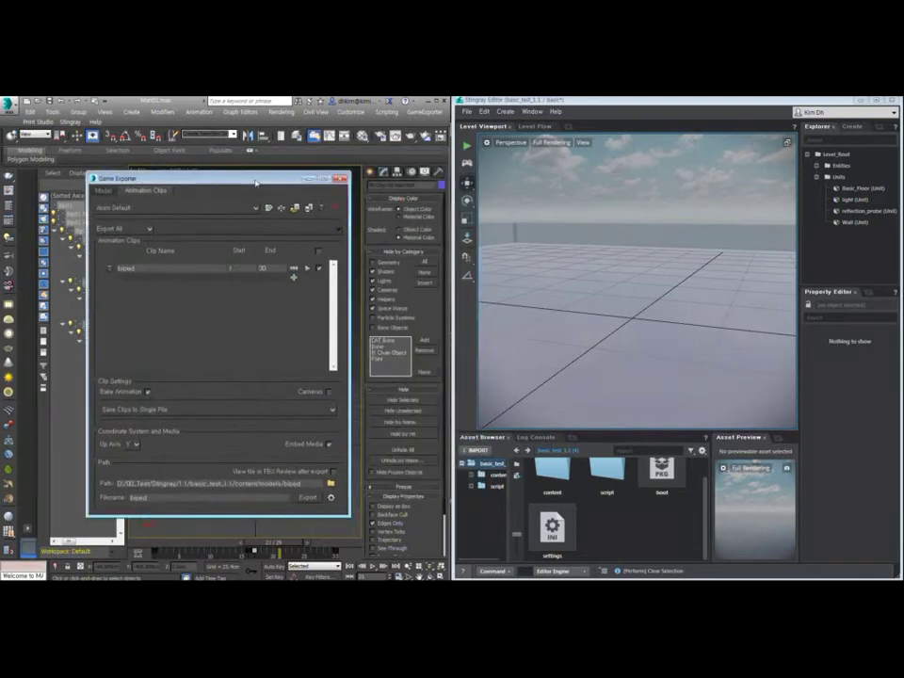
click(340, 179)
Switch to the Stingray Editor and open the project's content/models/biped folder among the assets.
click(473, 476)
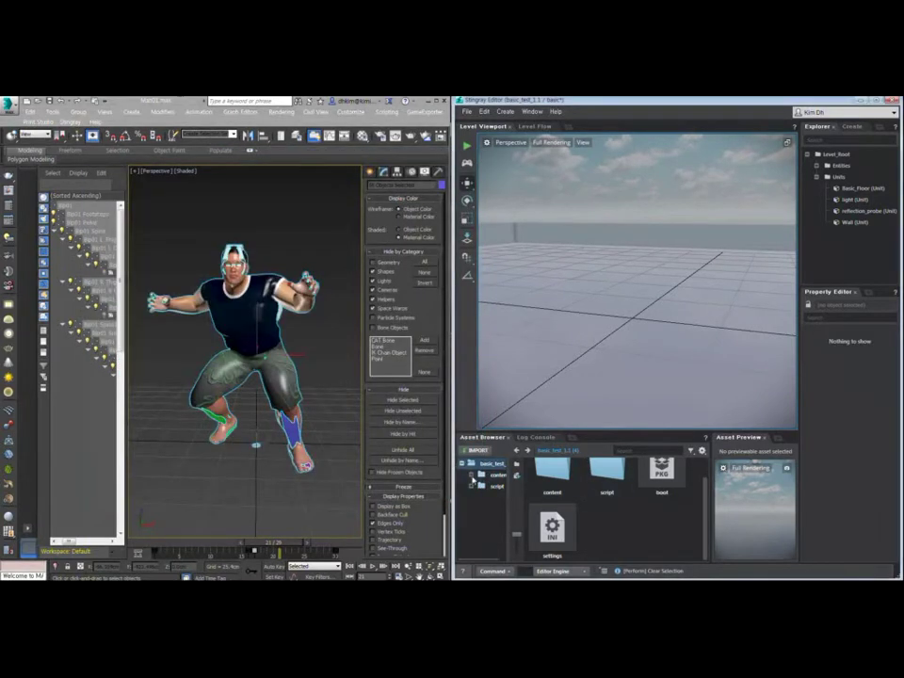
click(471, 476)
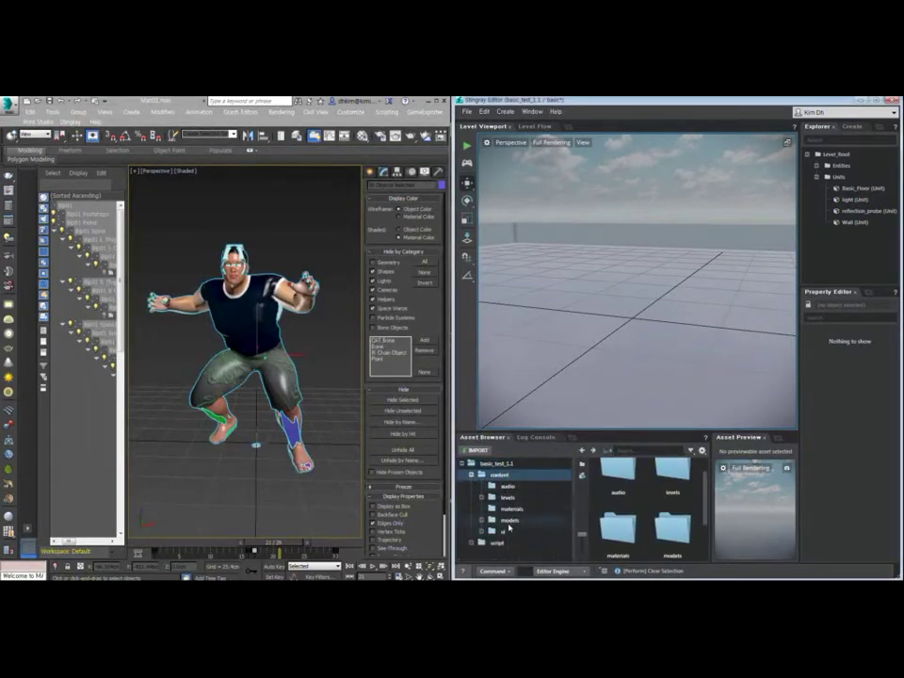
click(506, 519)
click(481, 520)
click(517, 532)
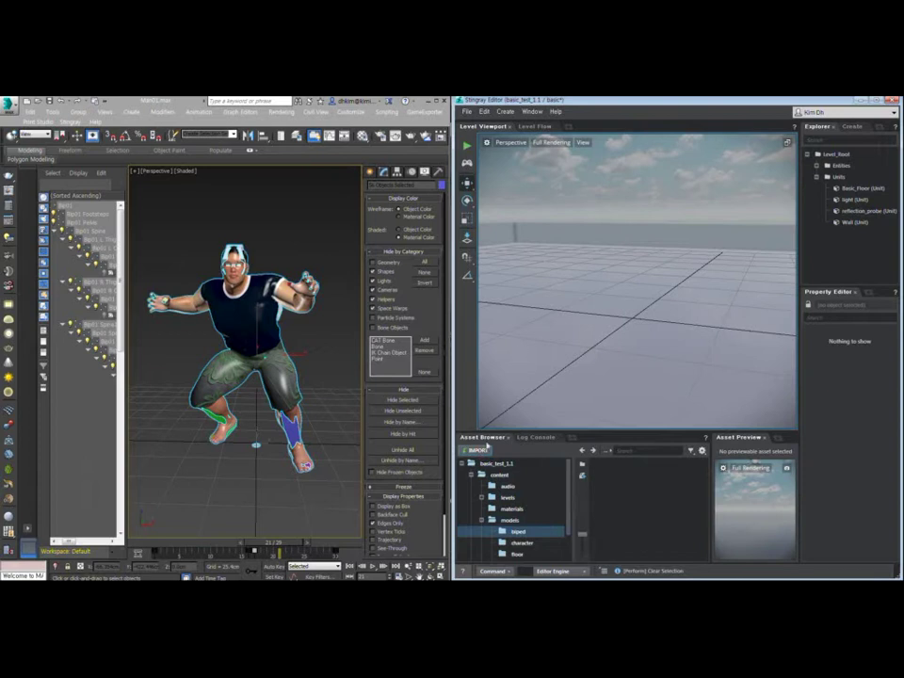
Import biped.fbx from content/models/biped with Animation, Import Clips and Create Animation Folder enabled.
click(480, 451)
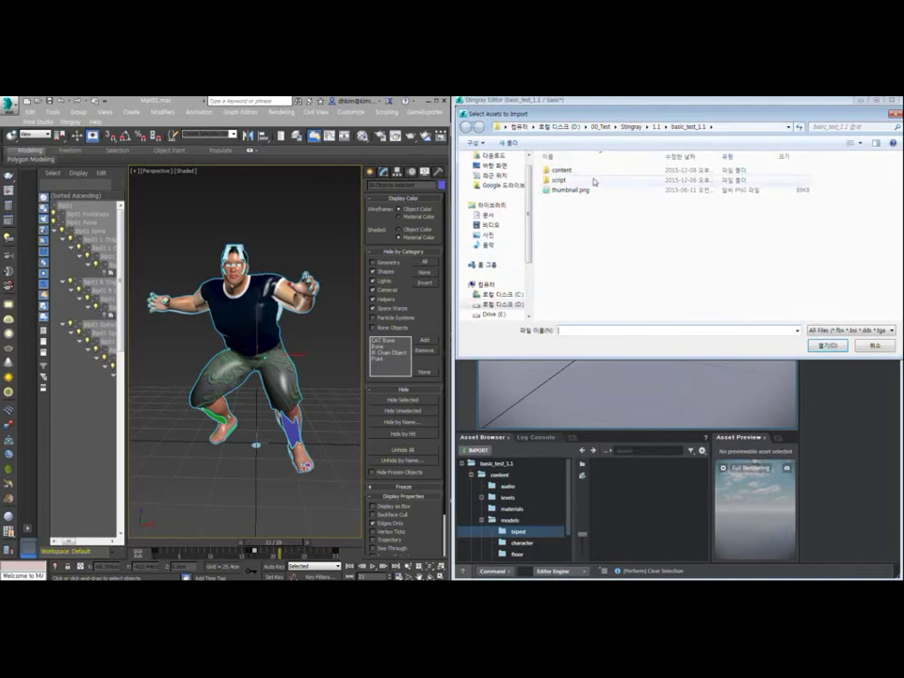
double_click(576, 170)
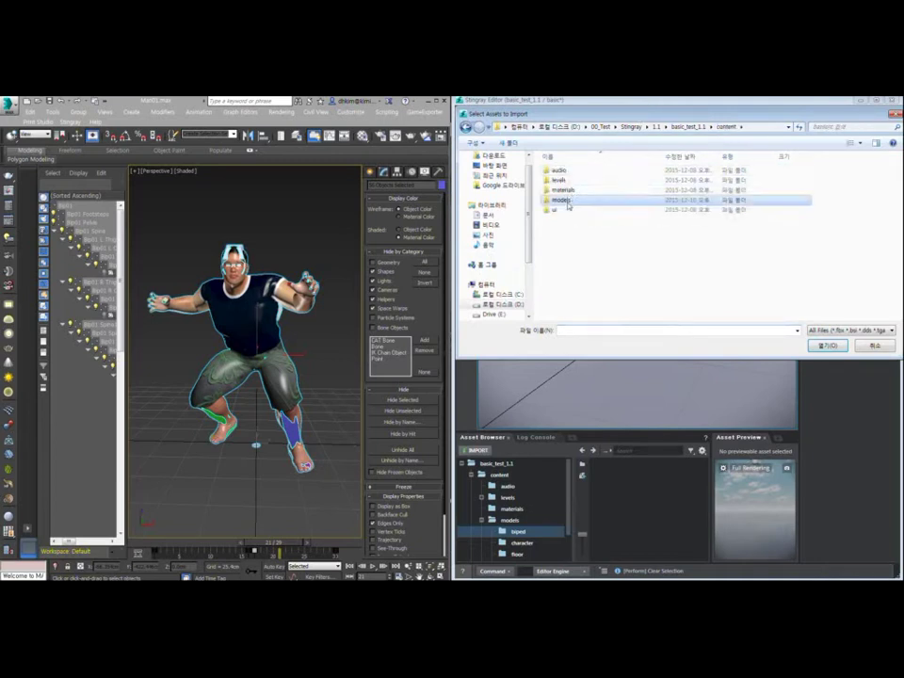
double_click(561, 201)
double_click(561, 171)
click(564, 170)
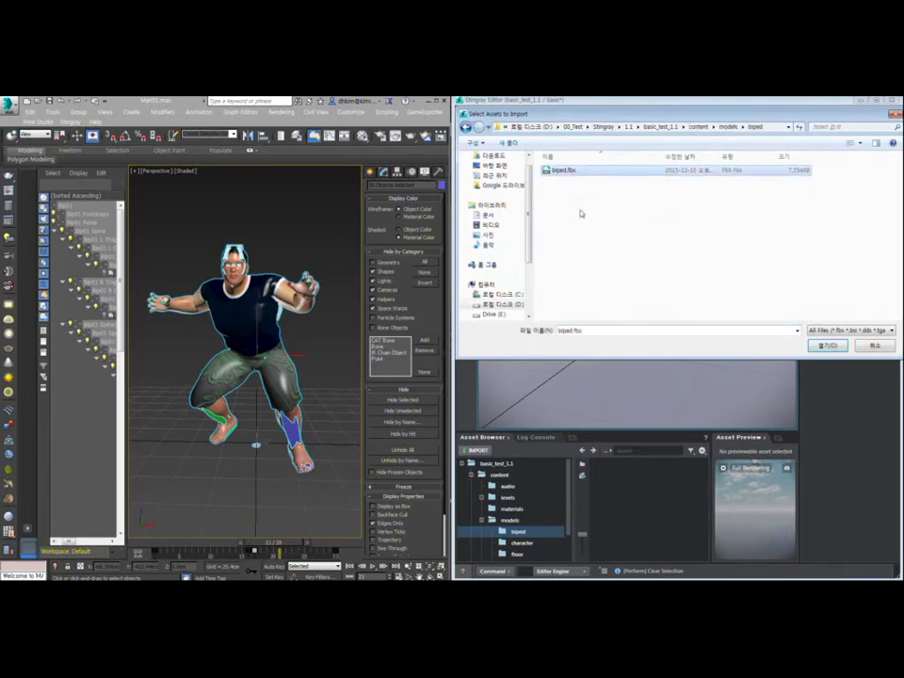
click(821, 345)
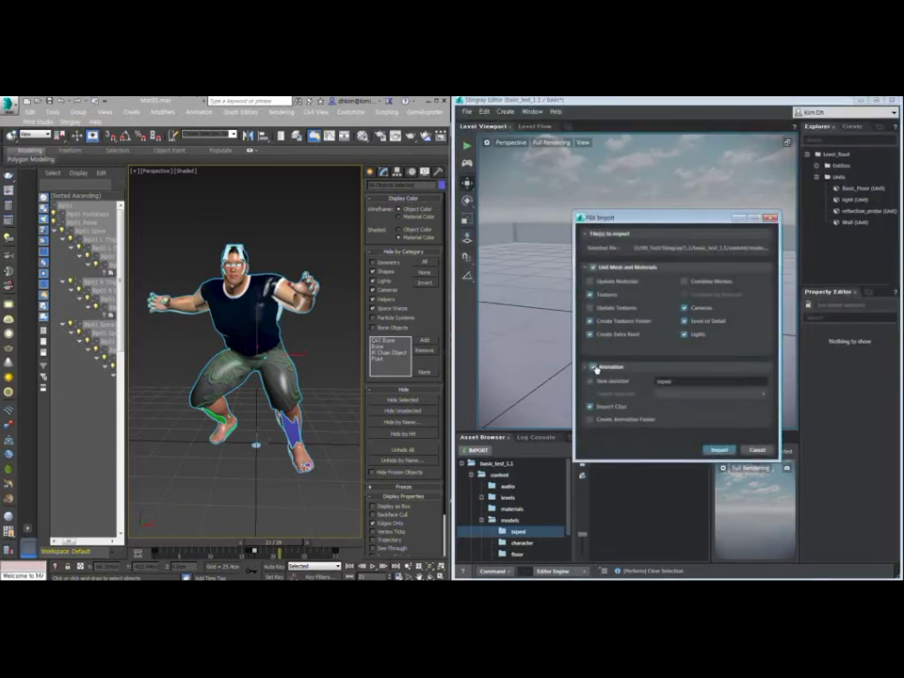
click(590, 419)
click(719, 450)
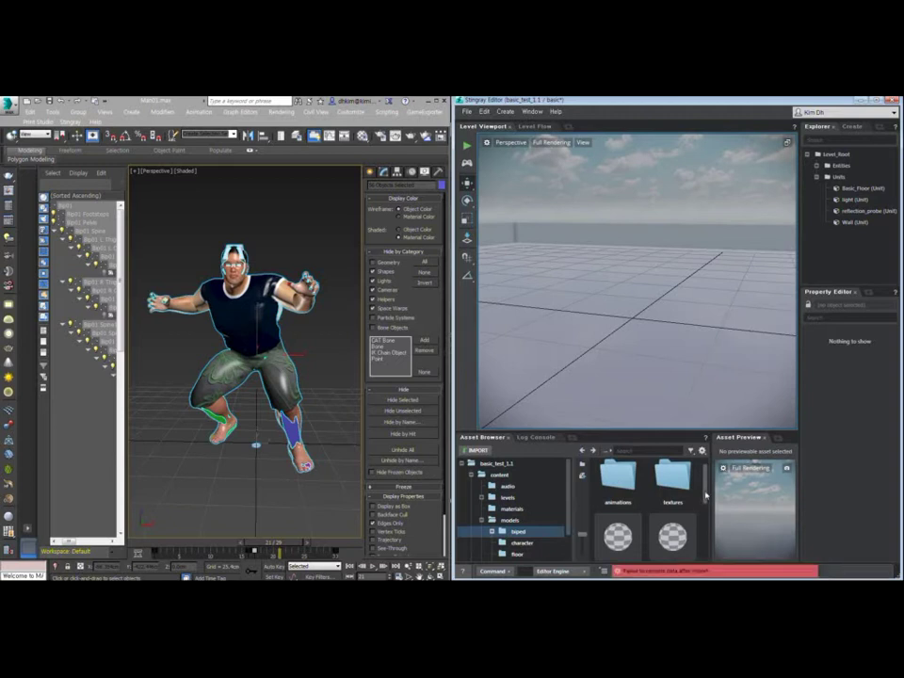
Place the imported biped unit in the level near the grid's centre and frame it in the viewport.
scroll(705, 495, down, 2)
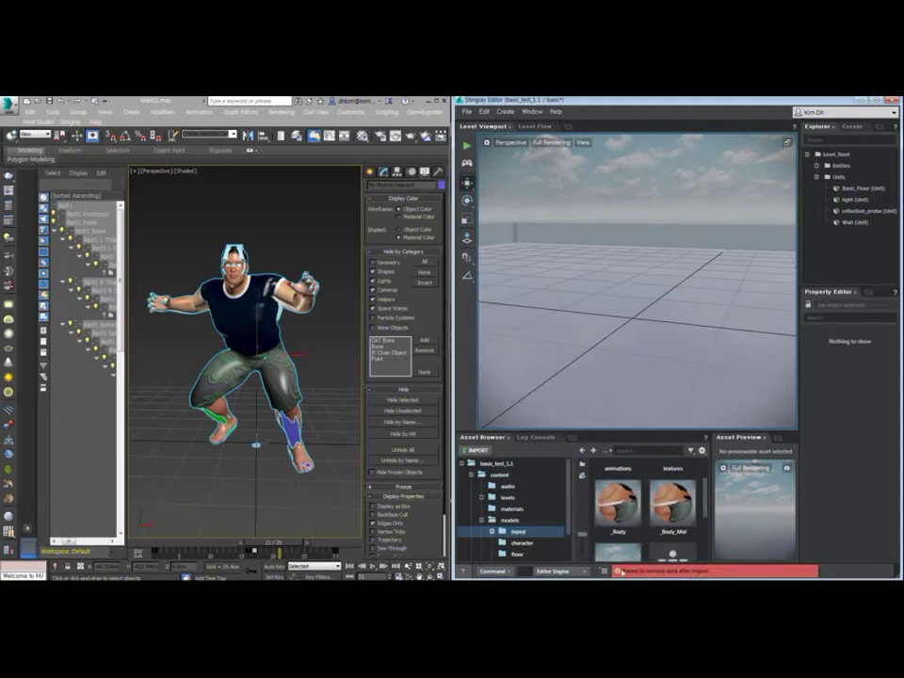
scroll(708, 513, down, 3)
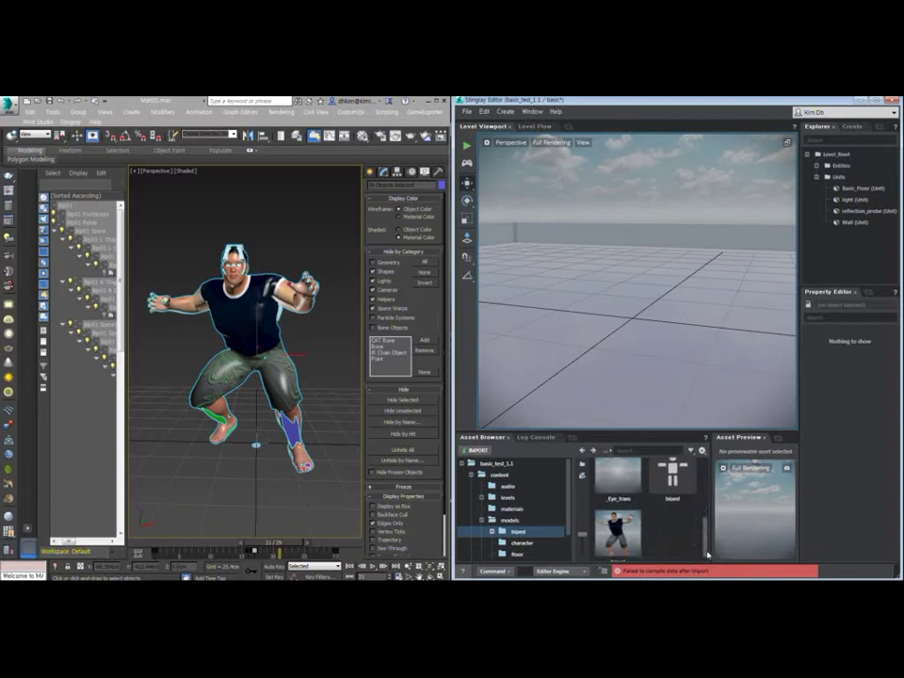
click(617, 533)
drag(618, 533, 667, 325)
key(f)
scroll(649, 377, down, 3)
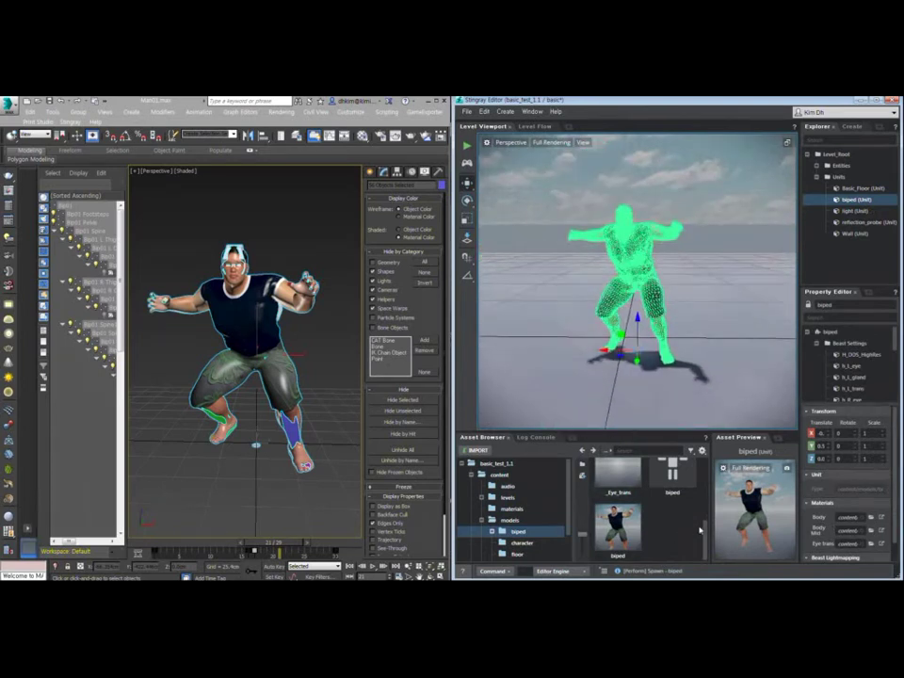
Preview the biped animation clip from the animations folder and compare it with the character placed in the level.
scroll(699, 532, up, 5)
click(617, 490)
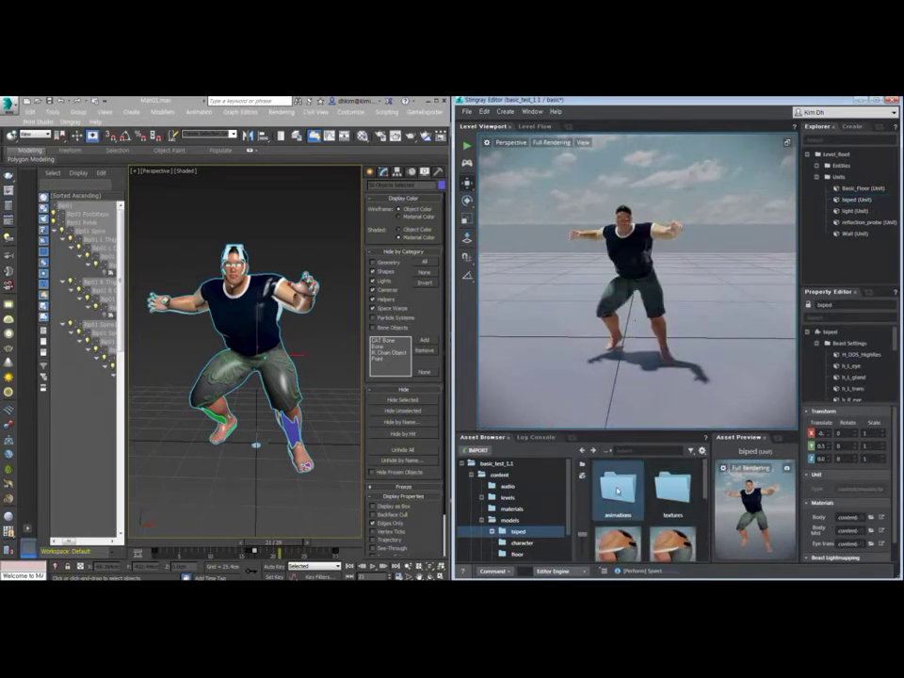
double_click(617, 490)
click(619, 497)
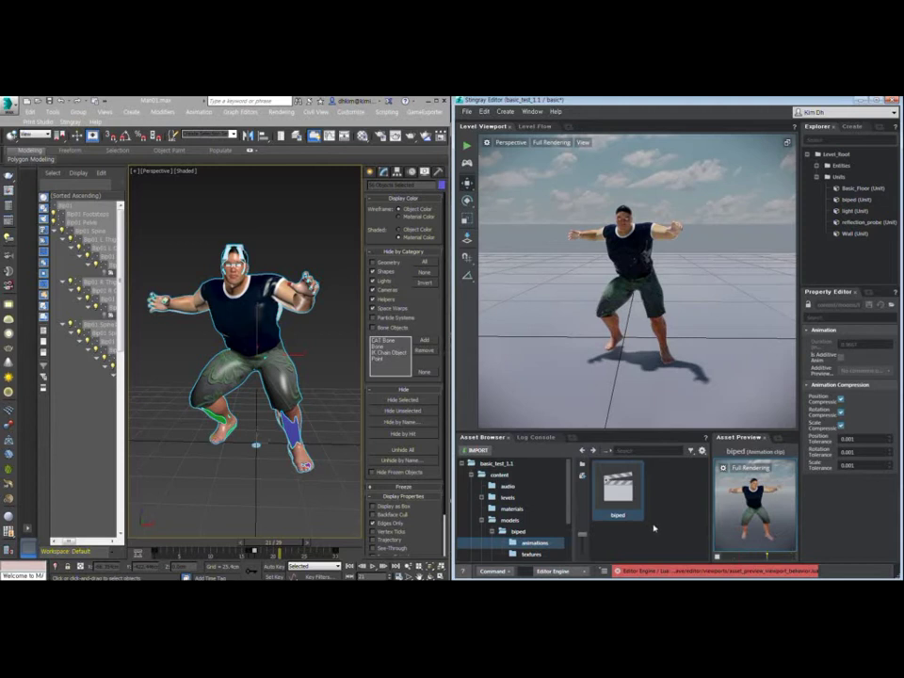
scroll(632, 267, up, 5)
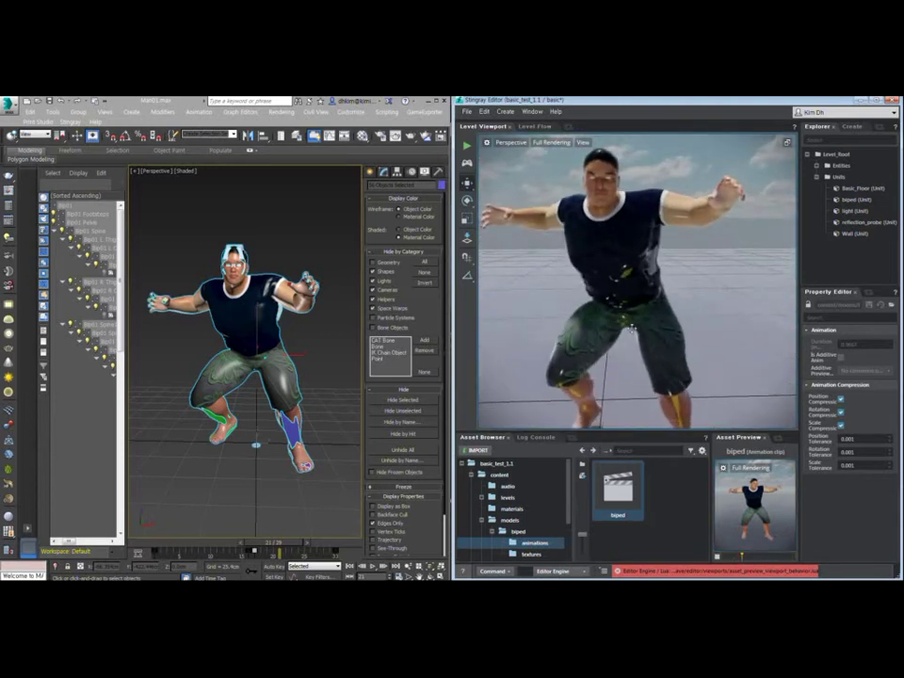
scroll(615, 360, down, 5)
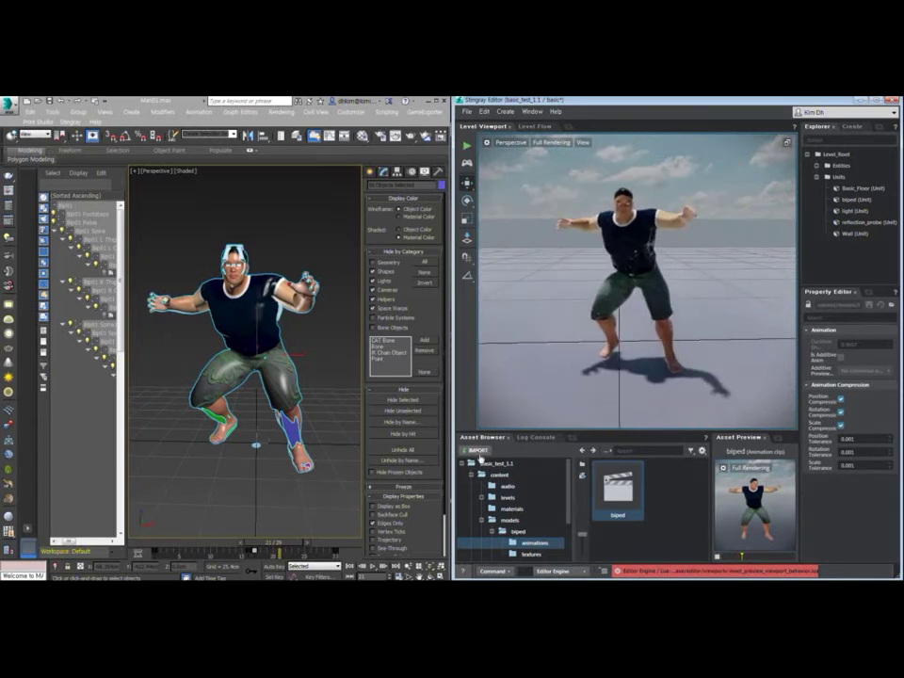
Return to the biped asset folder and delete the biped unit from the level.
click(520, 532)
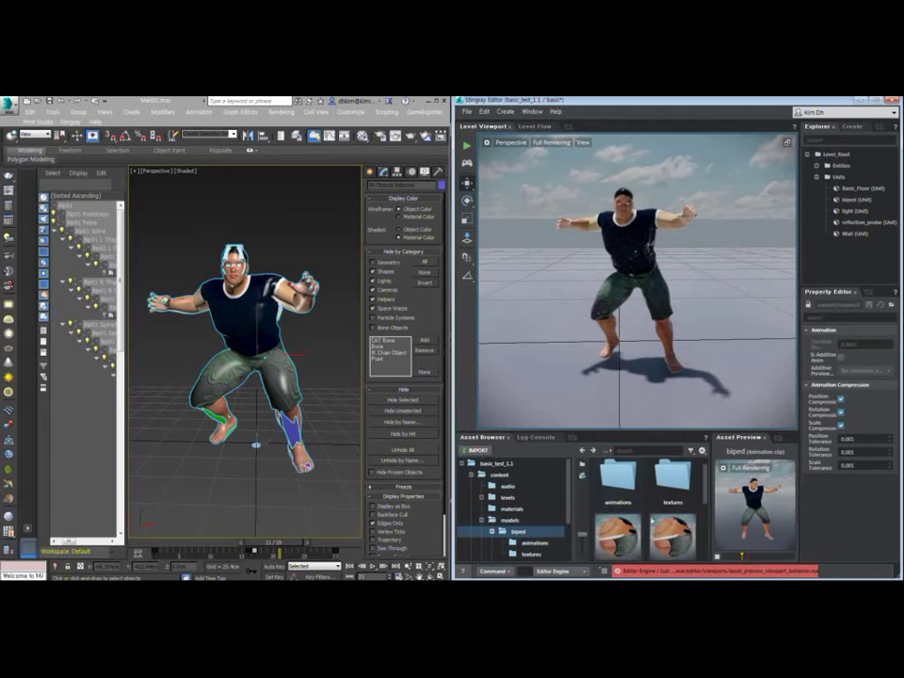
click(629, 236)
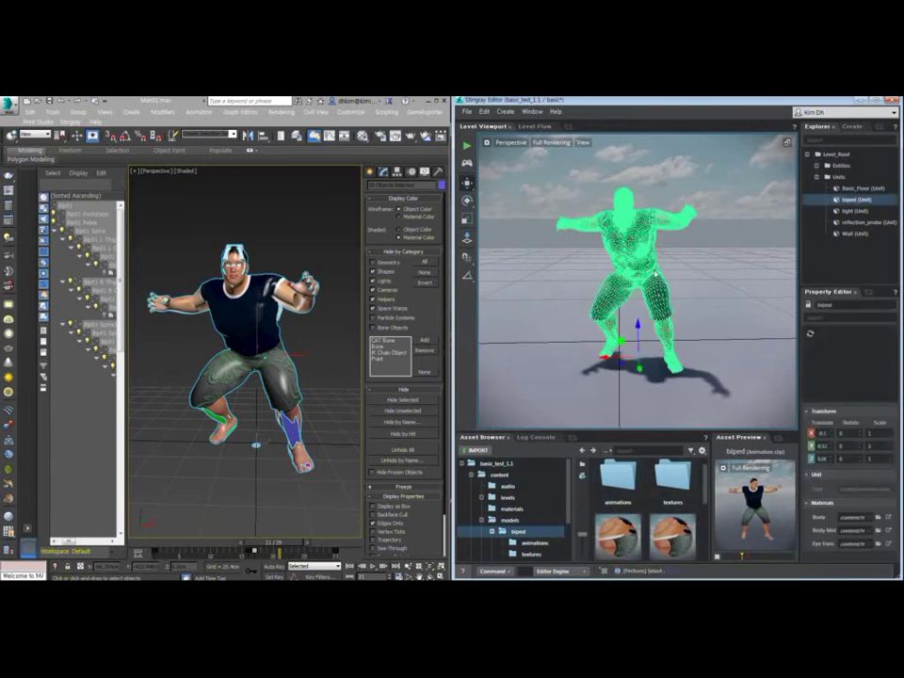
key(Delete)
Delete all imported assets in the biped folder, including its animations and textures folders.
scroll(659, 499, down, 3)
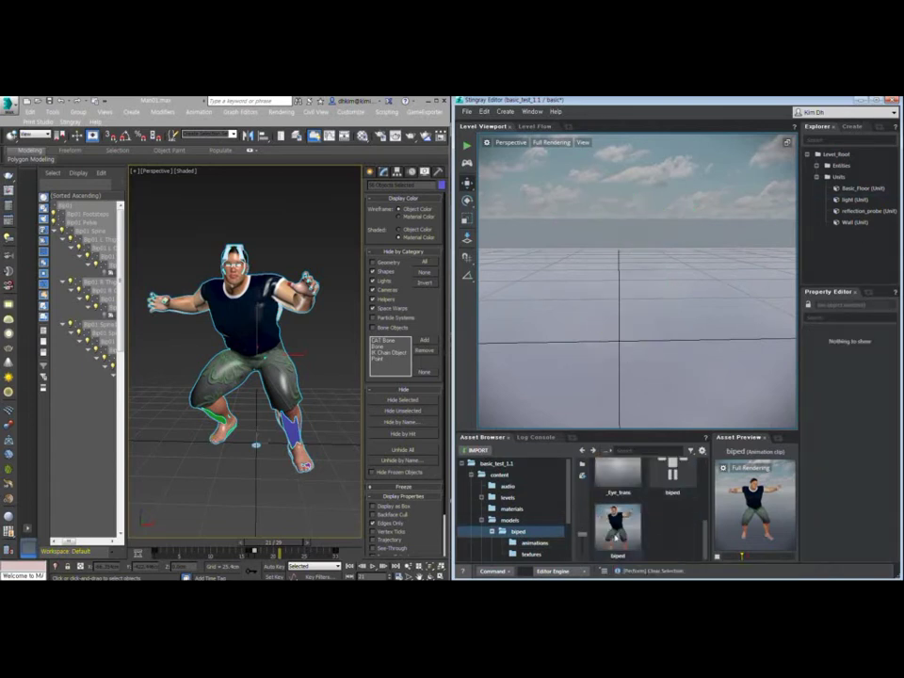
click(617, 529)
key(Delete)
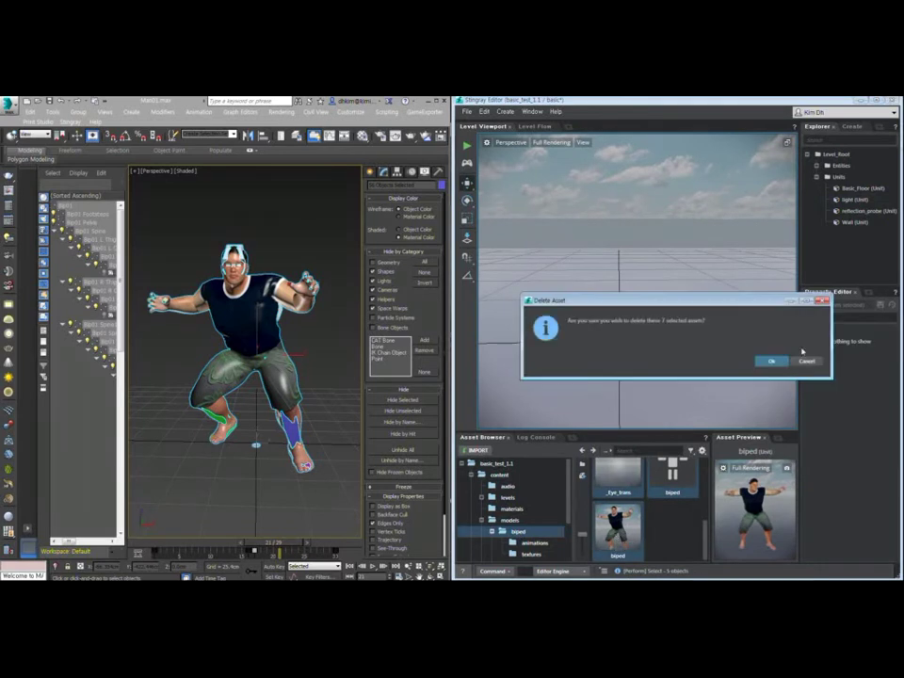
click(767, 362)
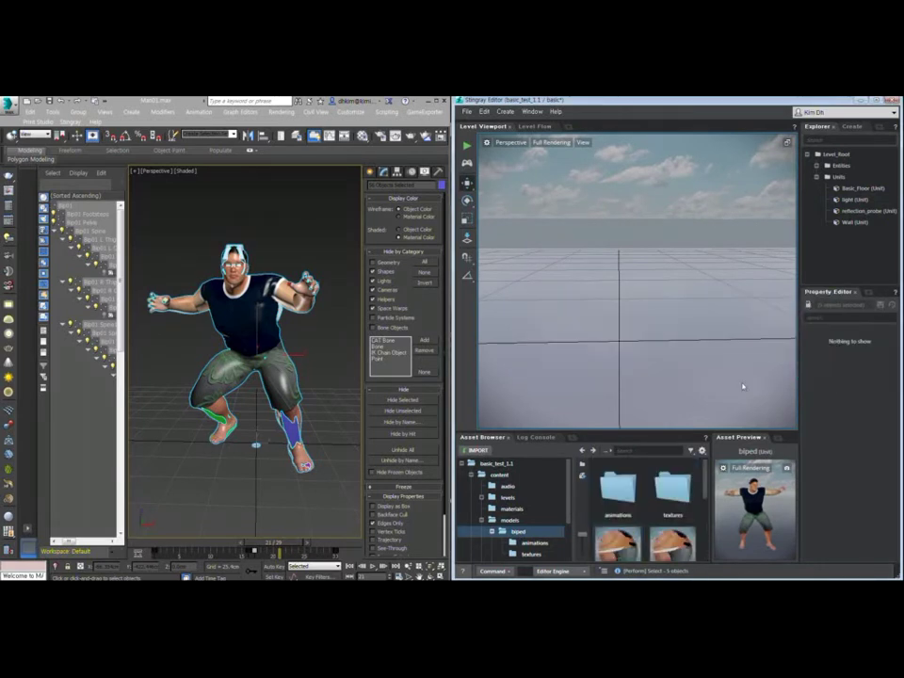
Delete the remaining assets and the leftover animations folder from the biped asset folder.
right_click(630, 493)
click(648, 514)
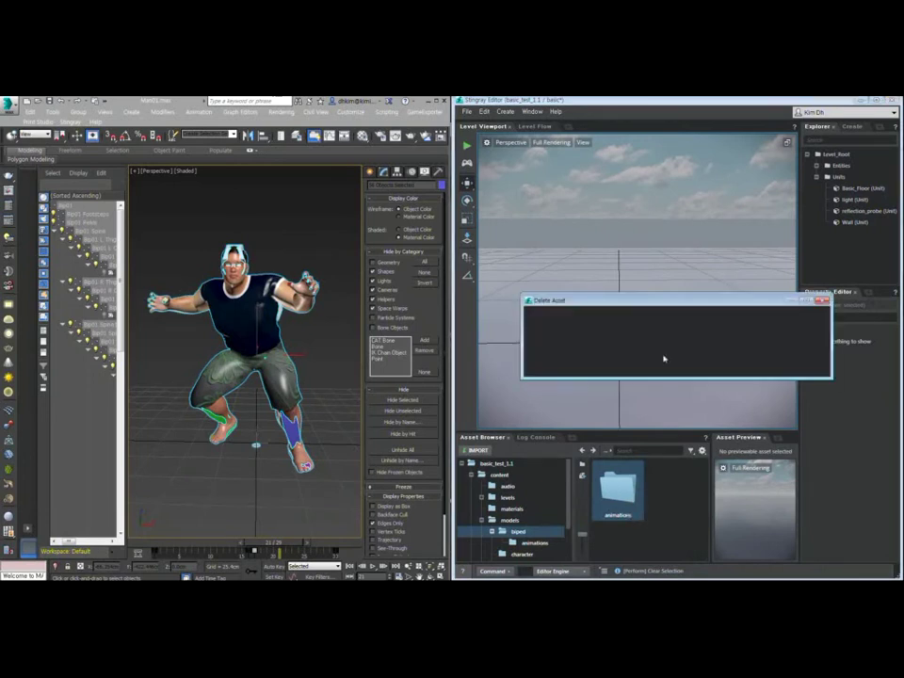
click(768, 362)
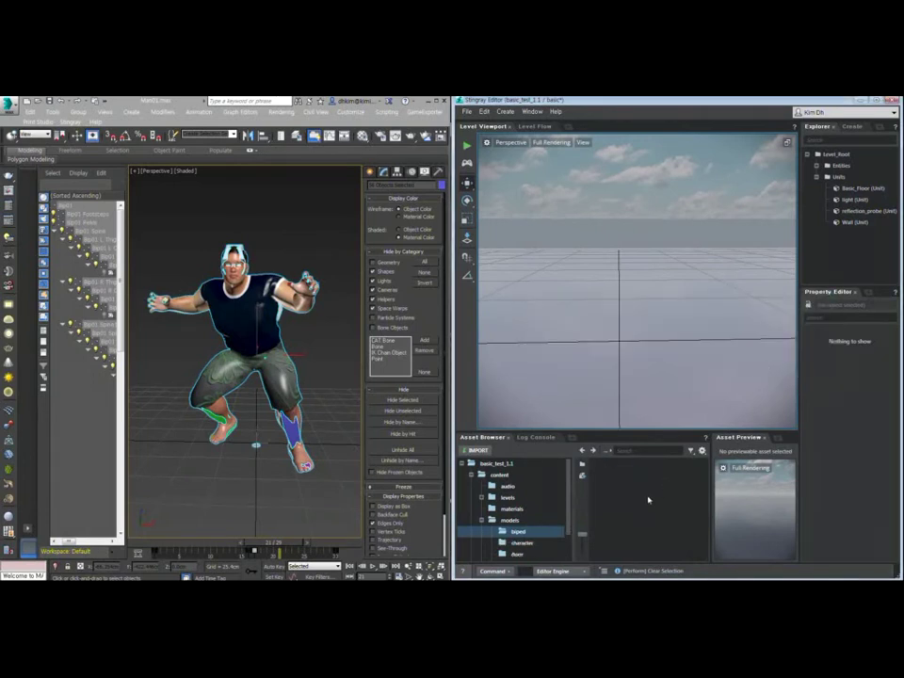
Import biped.fbx into the biped folder with Unit Mesh and Materials enabled and Animation disabled.
click(475, 450)
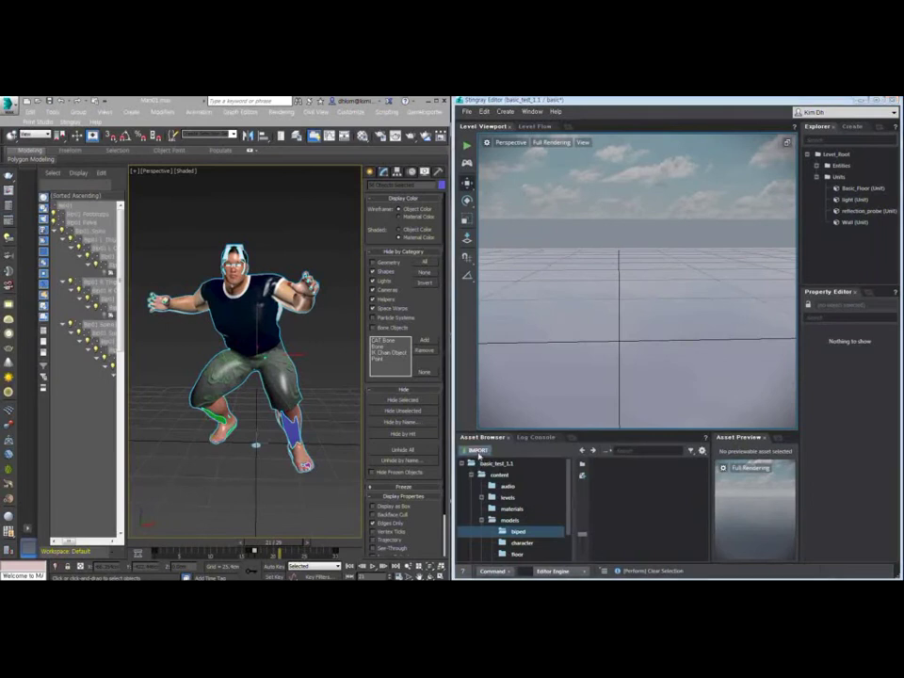
double_click(555, 170)
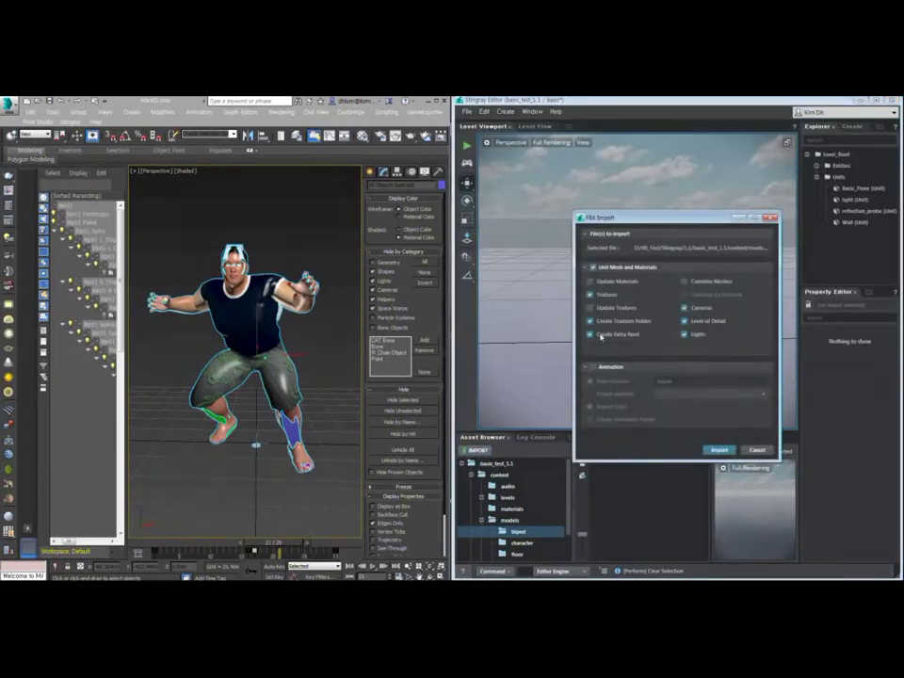
click(718, 449)
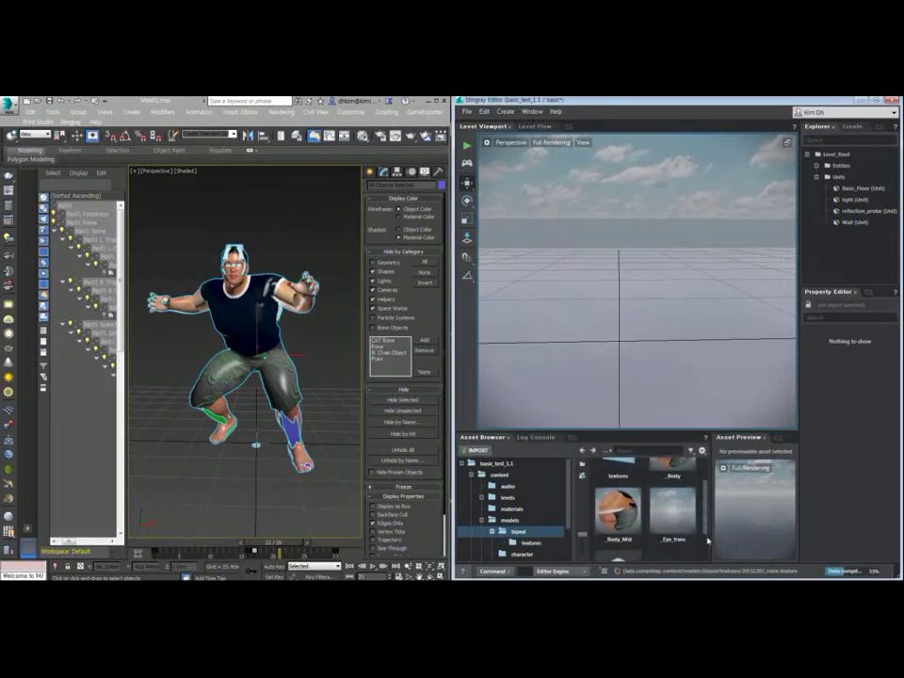
Place the newly imported biped unit in the level near the grid's centre.
scroll(659, 518, down, 2)
click(617, 532)
drag(617, 532, 678, 386)
click(678, 386)
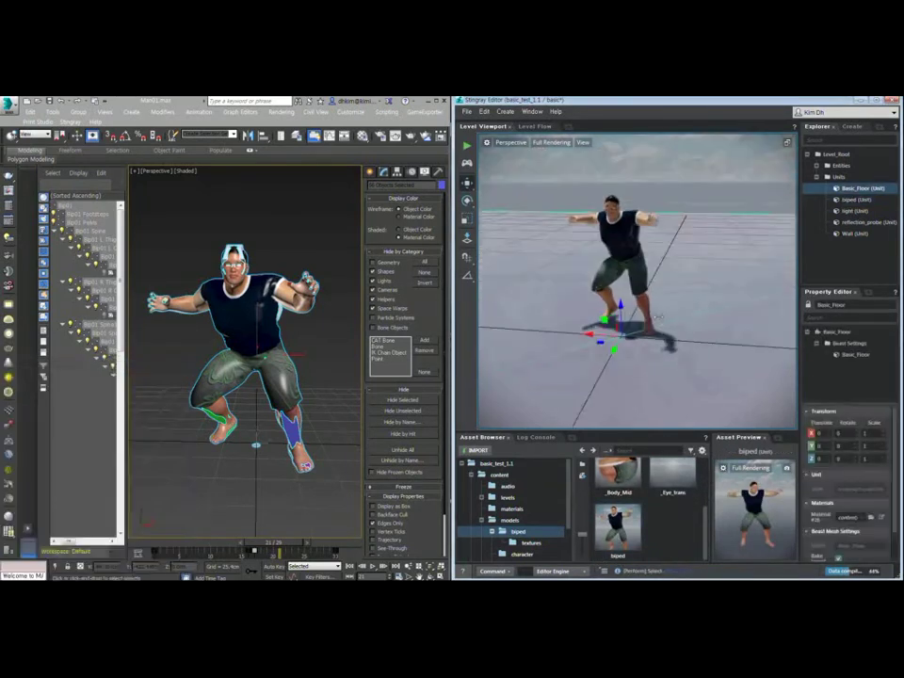
Try to import only the animation clips from biped.fbx, with Unit Mesh and Materials disabled and Animation enabled.
right_click(671, 522)
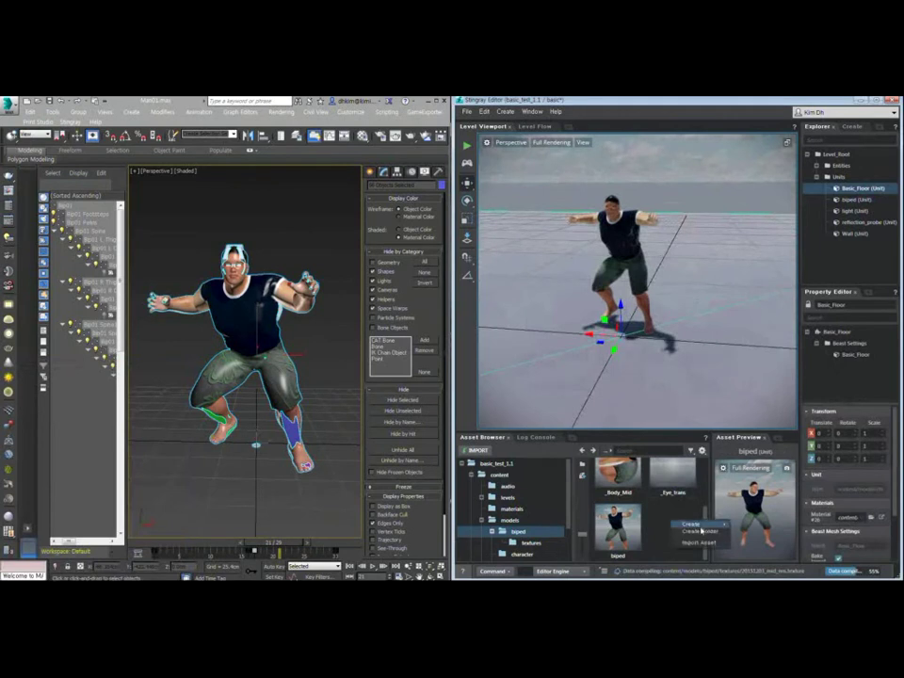
click(468, 450)
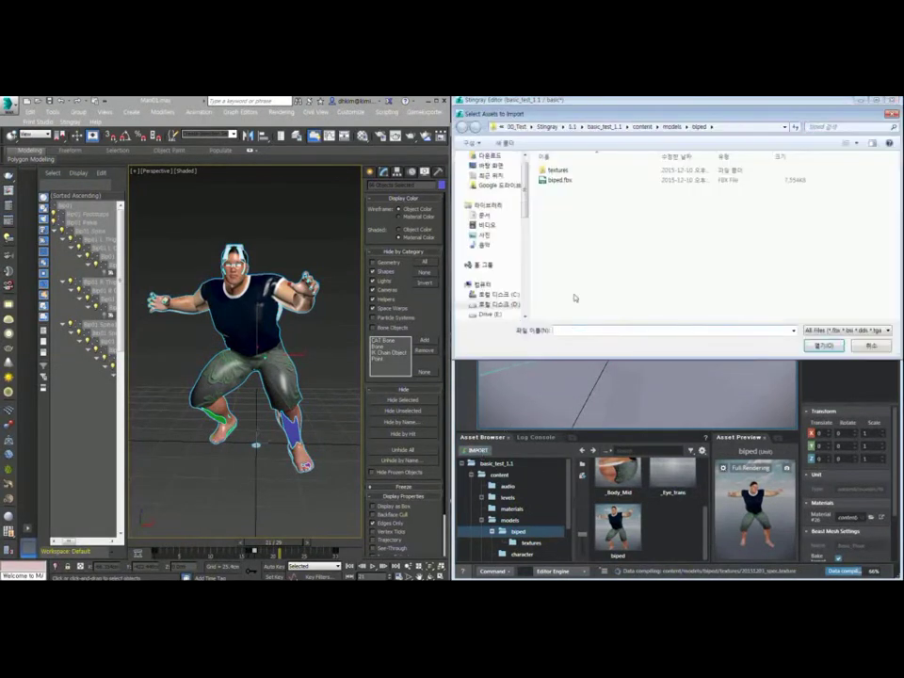
click(559, 179)
double_click(559, 179)
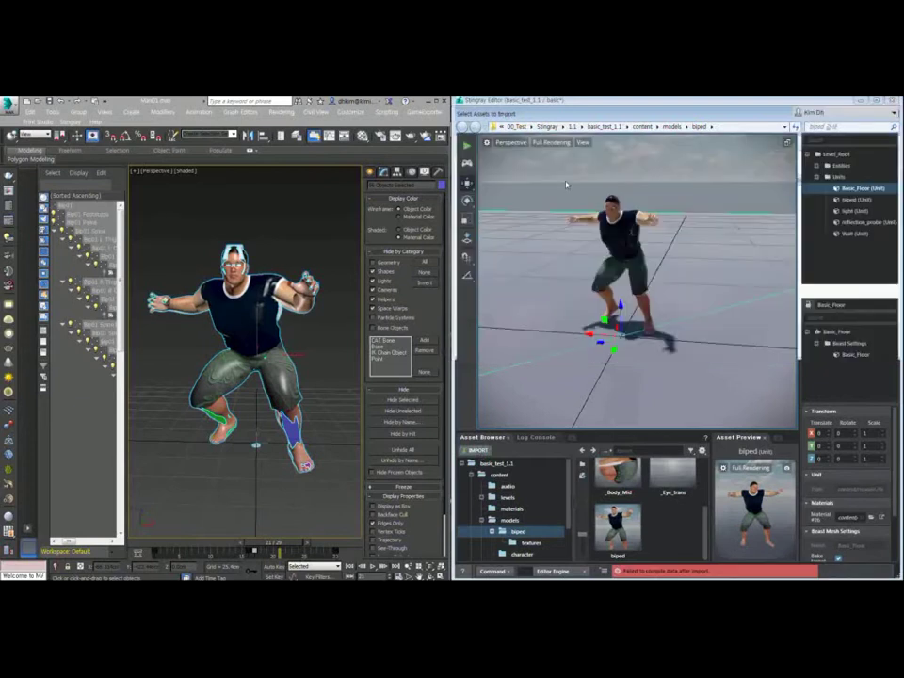
click(593, 371)
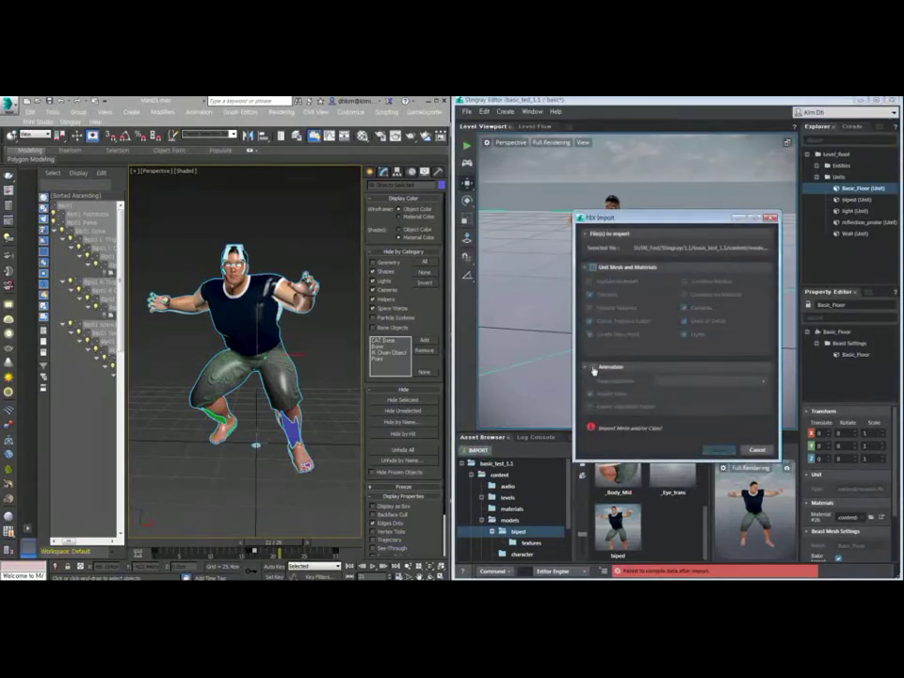
click(593, 370)
click(676, 386)
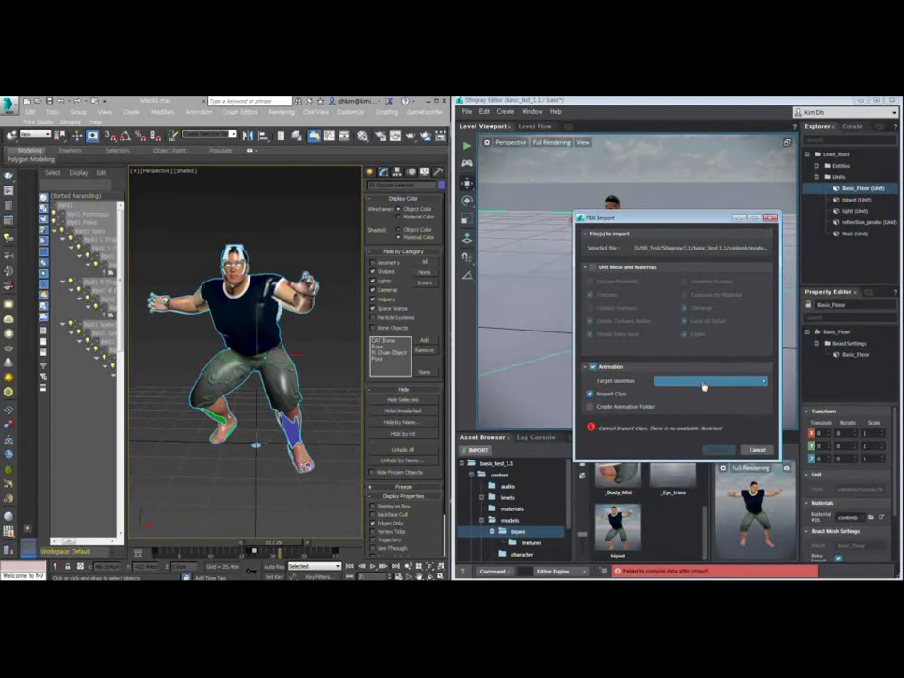
click(590, 406)
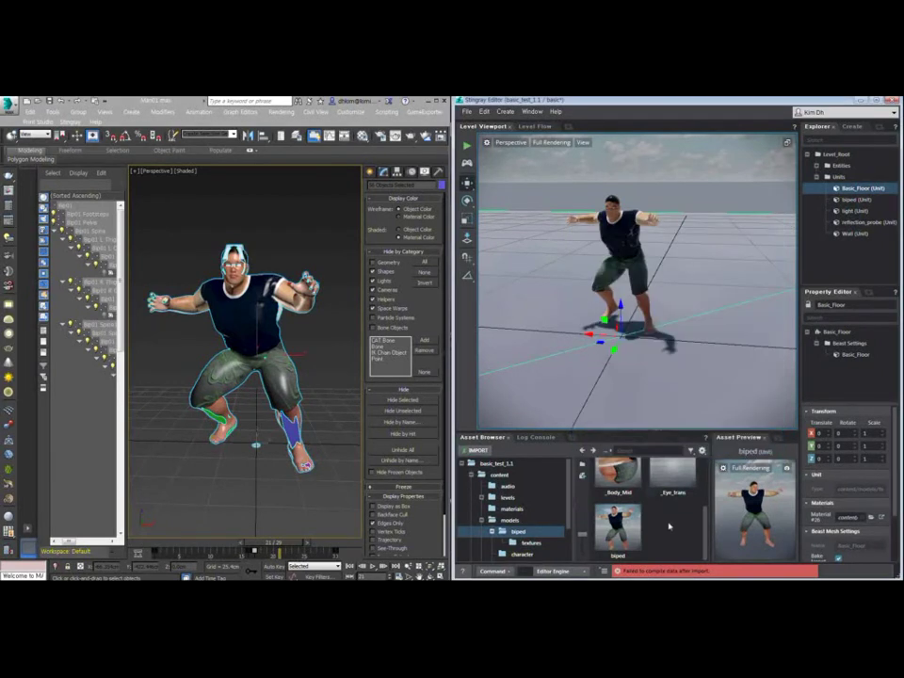
Enlarge the asset browser's content area in width and height so the whole biped folder fits.
scroll(671, 523, up, 2)
scroll(670, 553, up, 1)
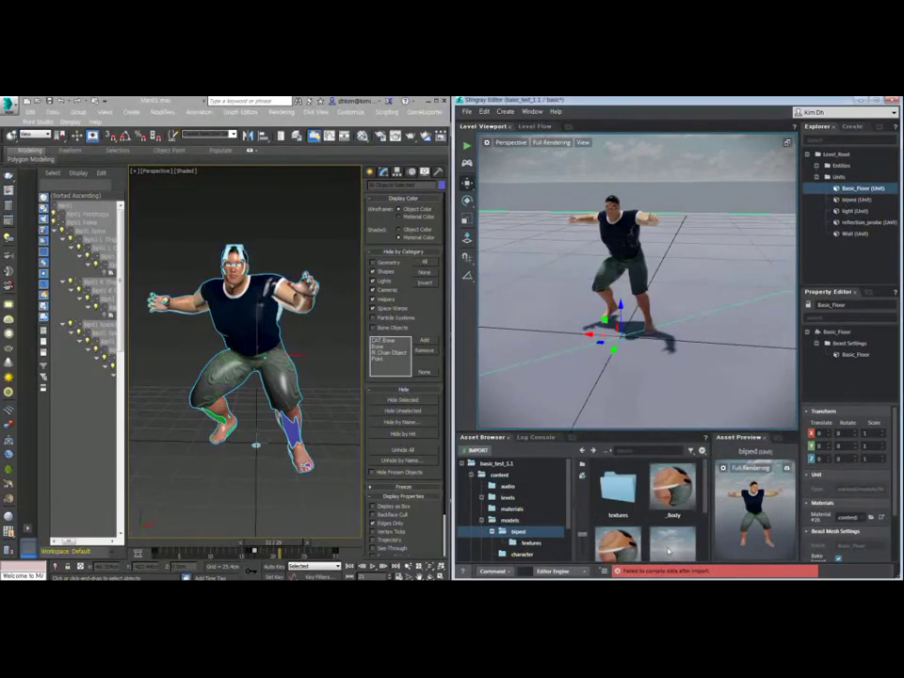
scroll(668, 552, down, 2)
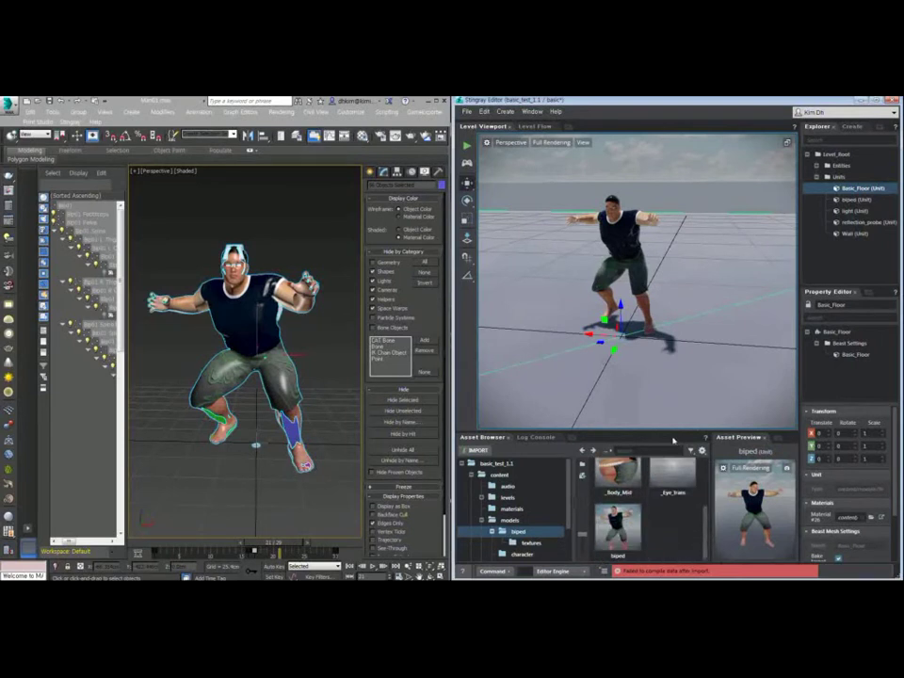
drag(571, 490, 517, 490)
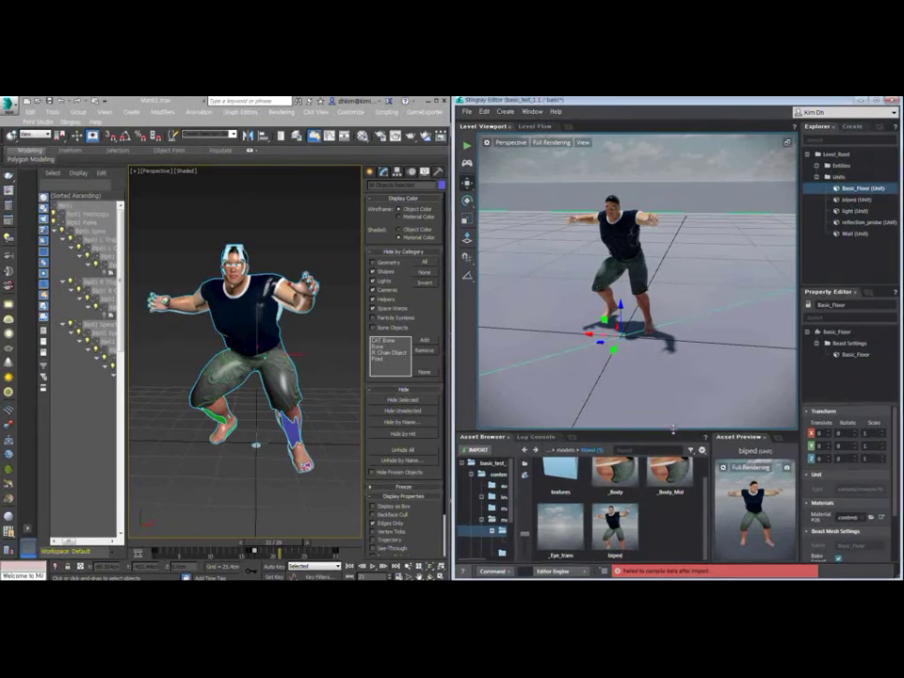
drag(673, 431, 671, 358)
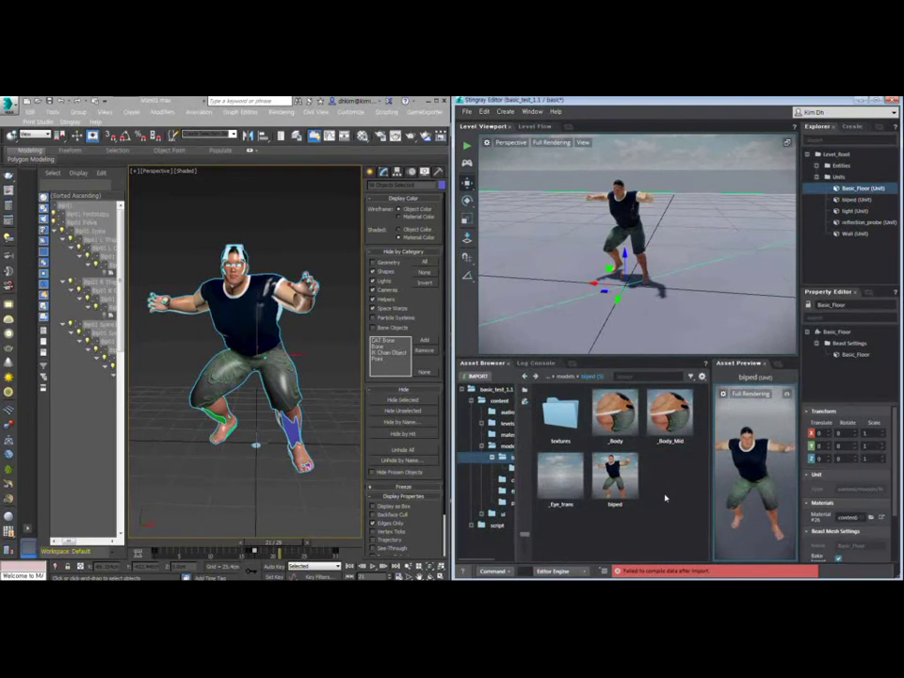
Delete the biped unit, its materials and the textures folder from the biped asset folder.
click(614, 476)
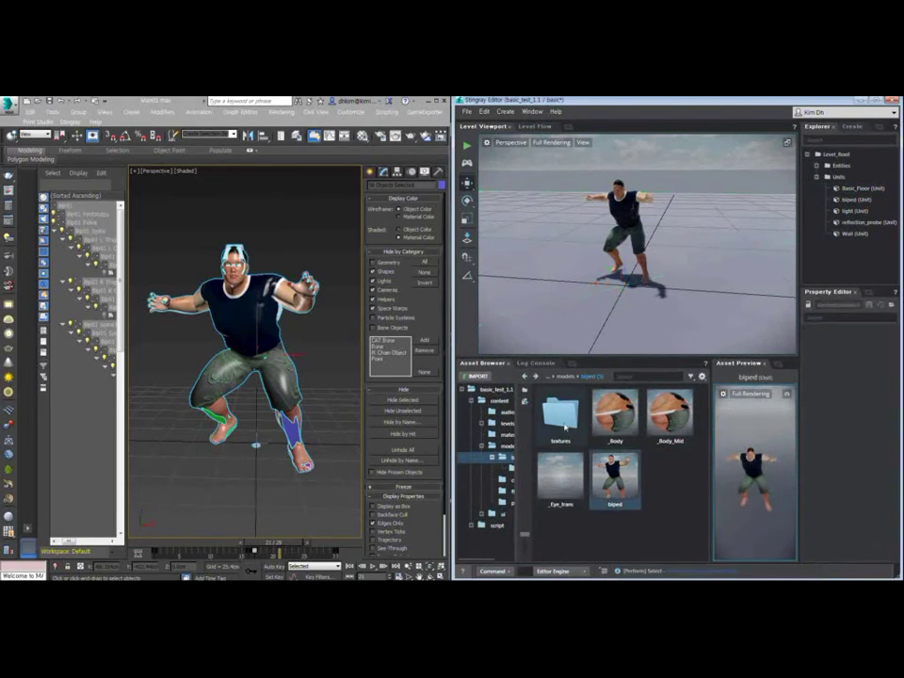
shift+click(564, 426)
key(Delete)
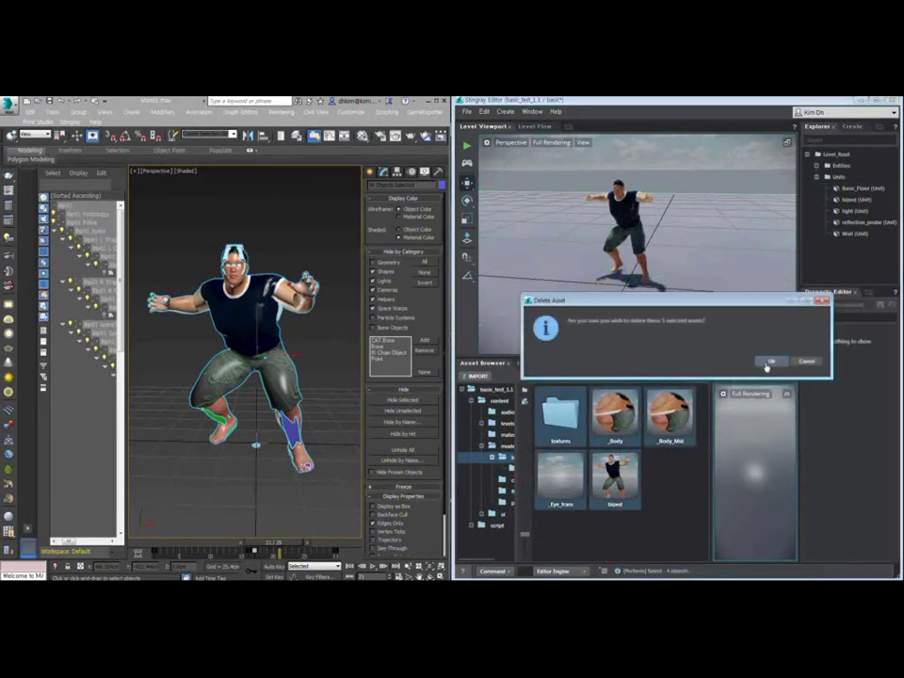
click(768, 363)
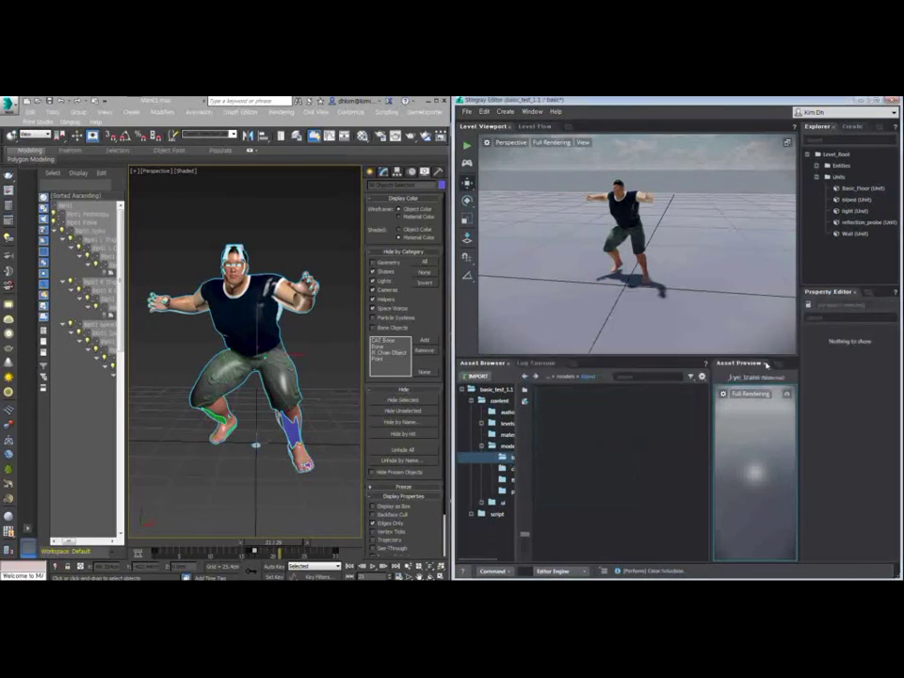
Import biped.fbx with mesh, materials and Animation enabled, using a new skeleton named biped and importing the clips.
click(485, 377)
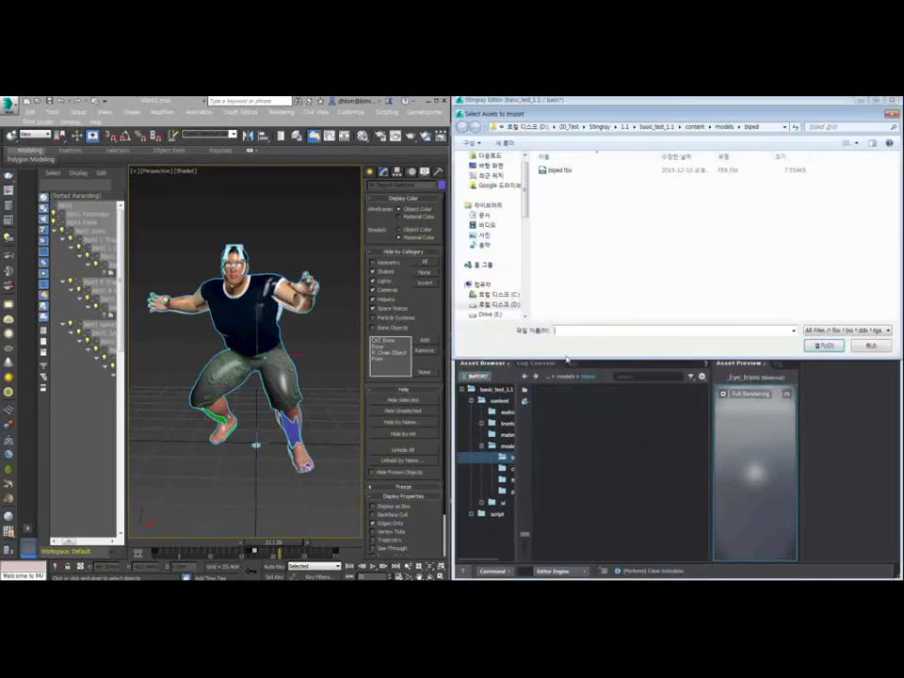
double_click(559, 171)
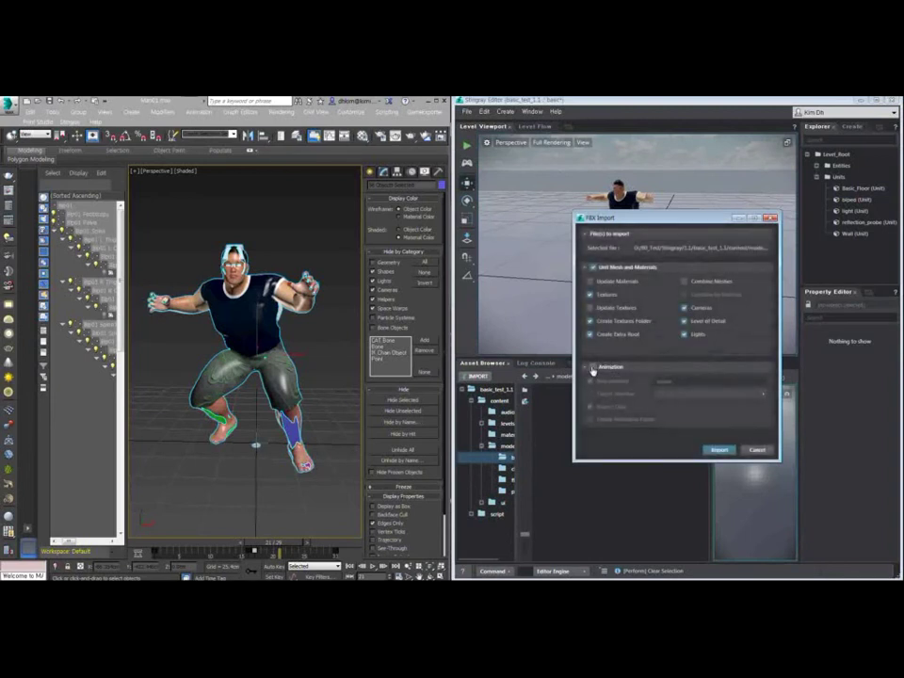
click(591, 367)
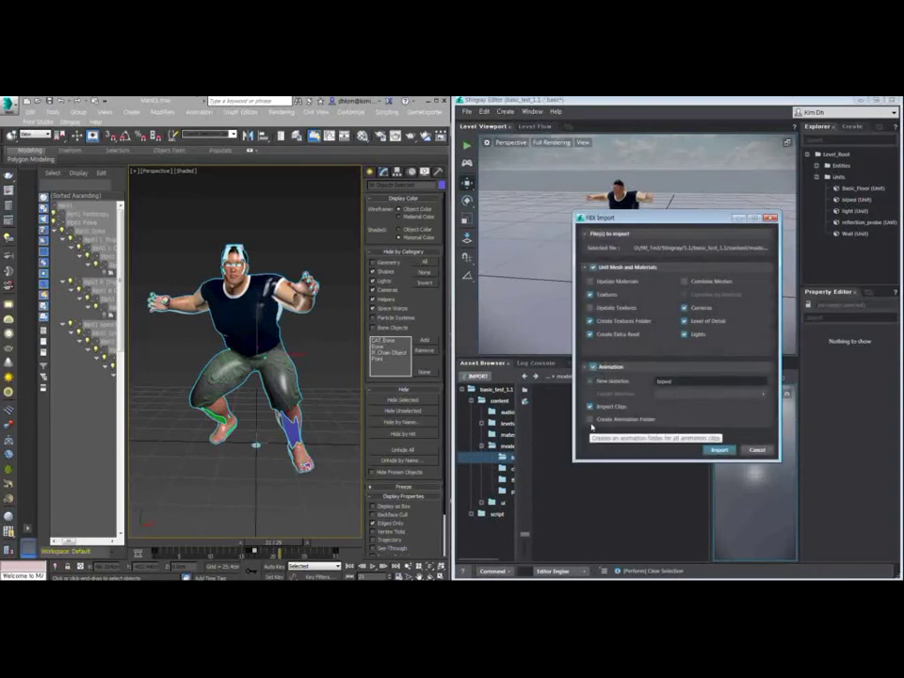
click(712, 451)
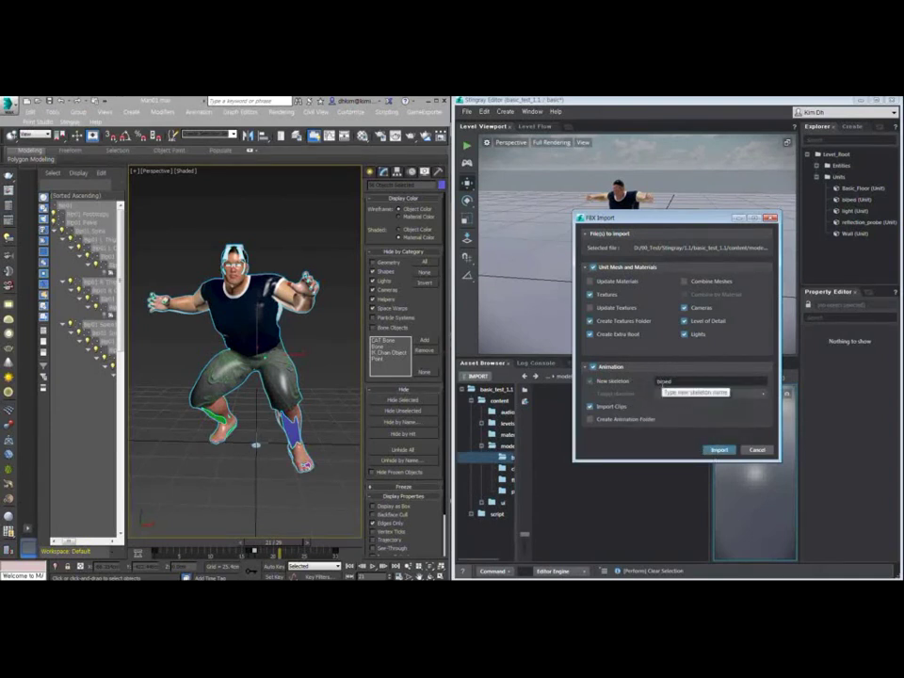
click(718, 451)
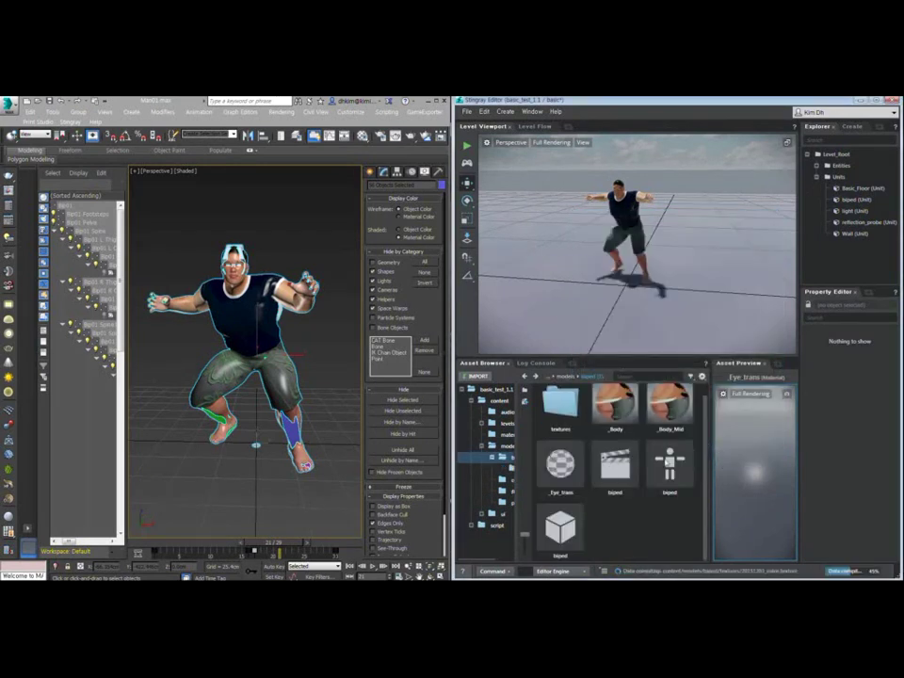
Widen the asset preview and examine the biped skeleton along with the _Body and _Eye_trans materials.
click(668, 468)
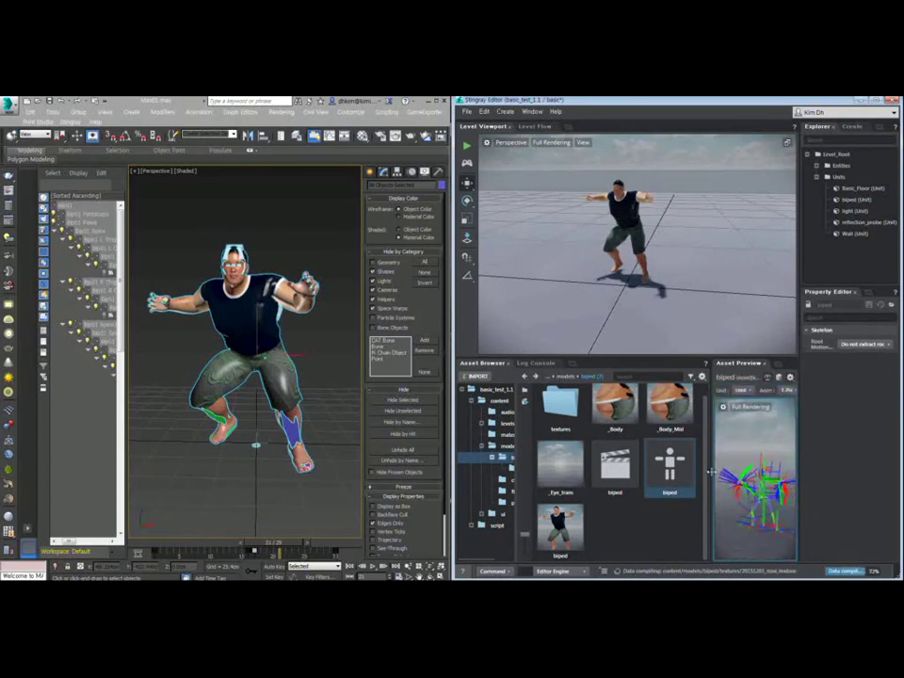
drag(713, 489, 602, 488)
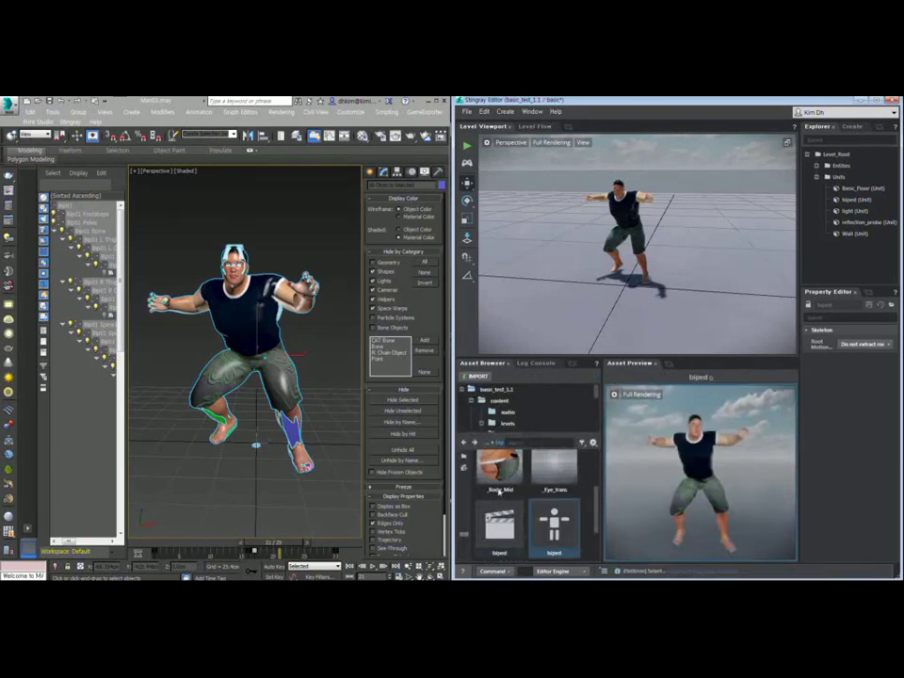
scroll(527, 509, up, 1)
click(553, 480)
click(555, 535)
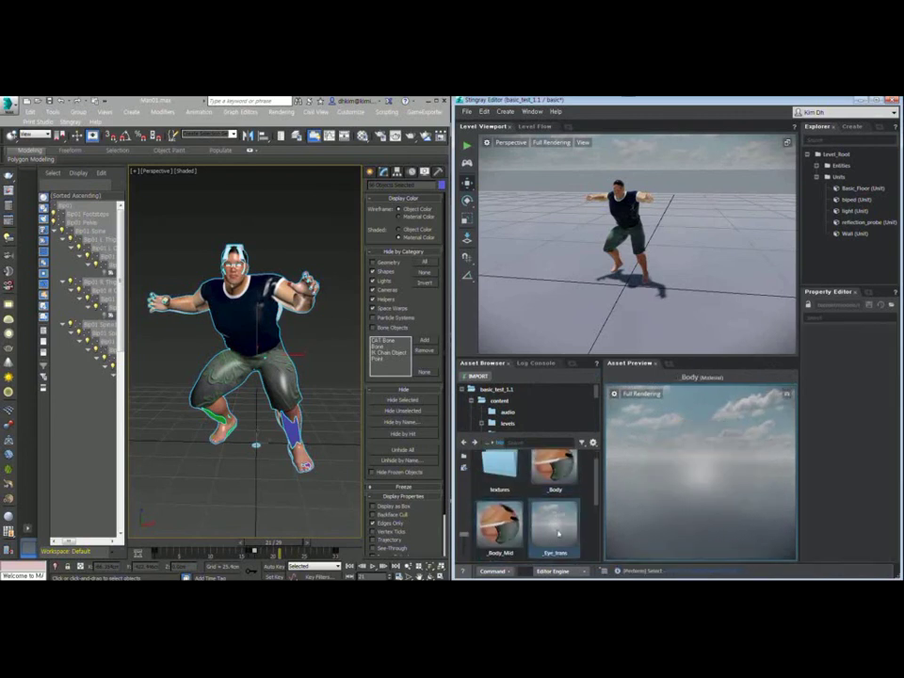
scroll(536, 508, down, 2)
scroll(536, 508, up, 1)
click(554, 525)
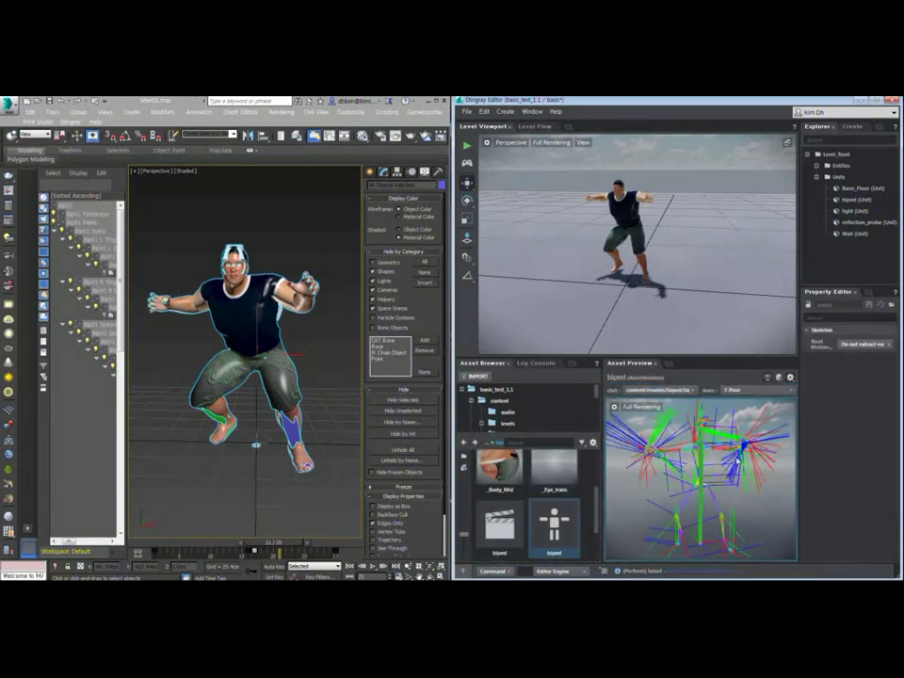